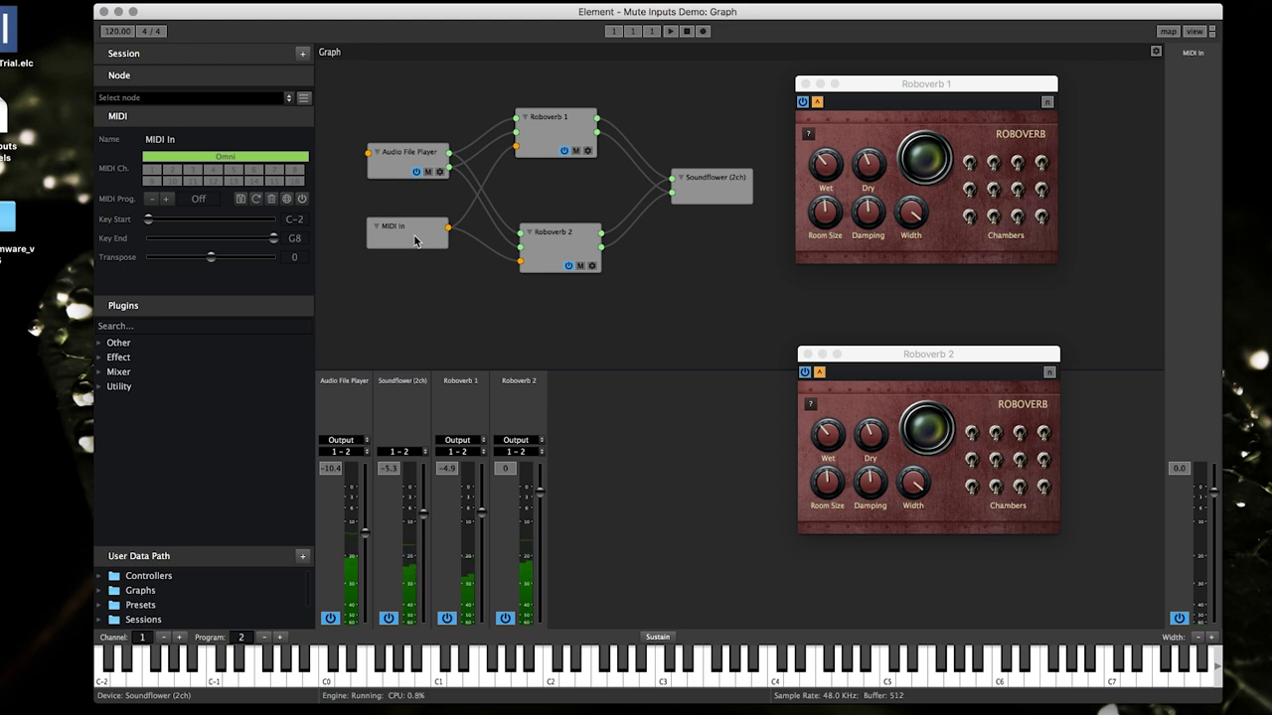
pyautogui.click(885, 84)
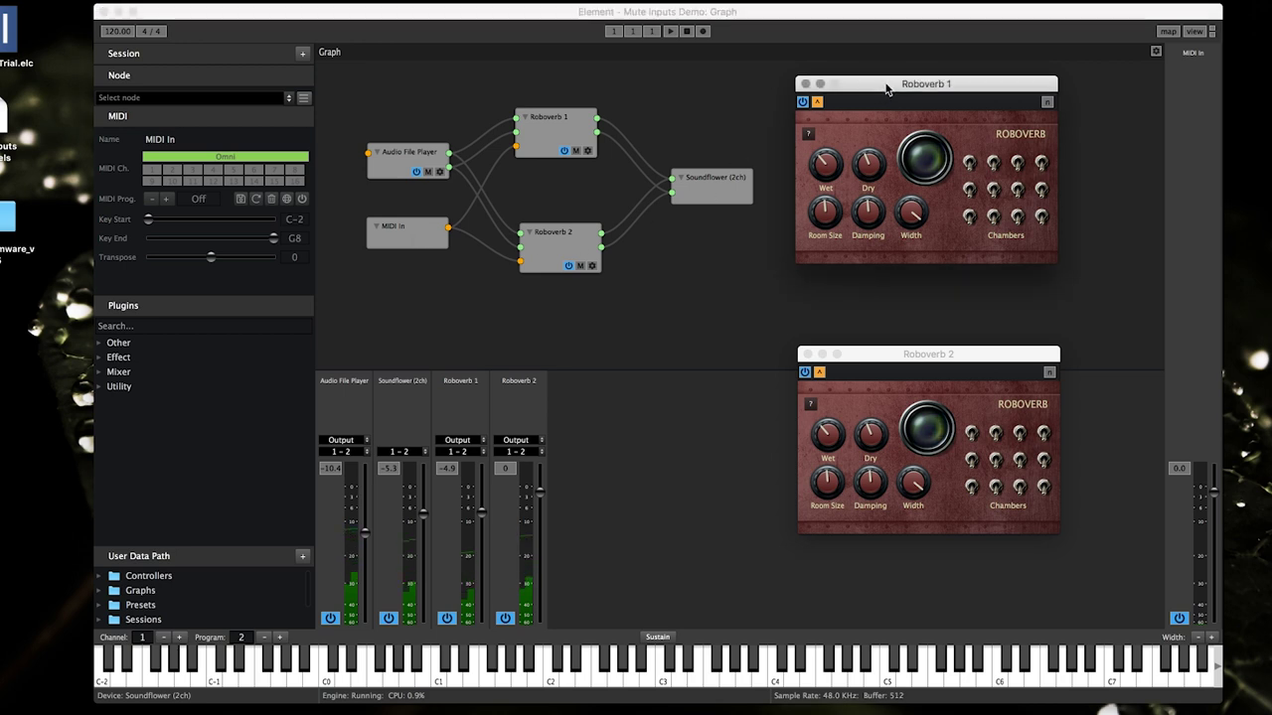
pyautogui.click(889, 357)
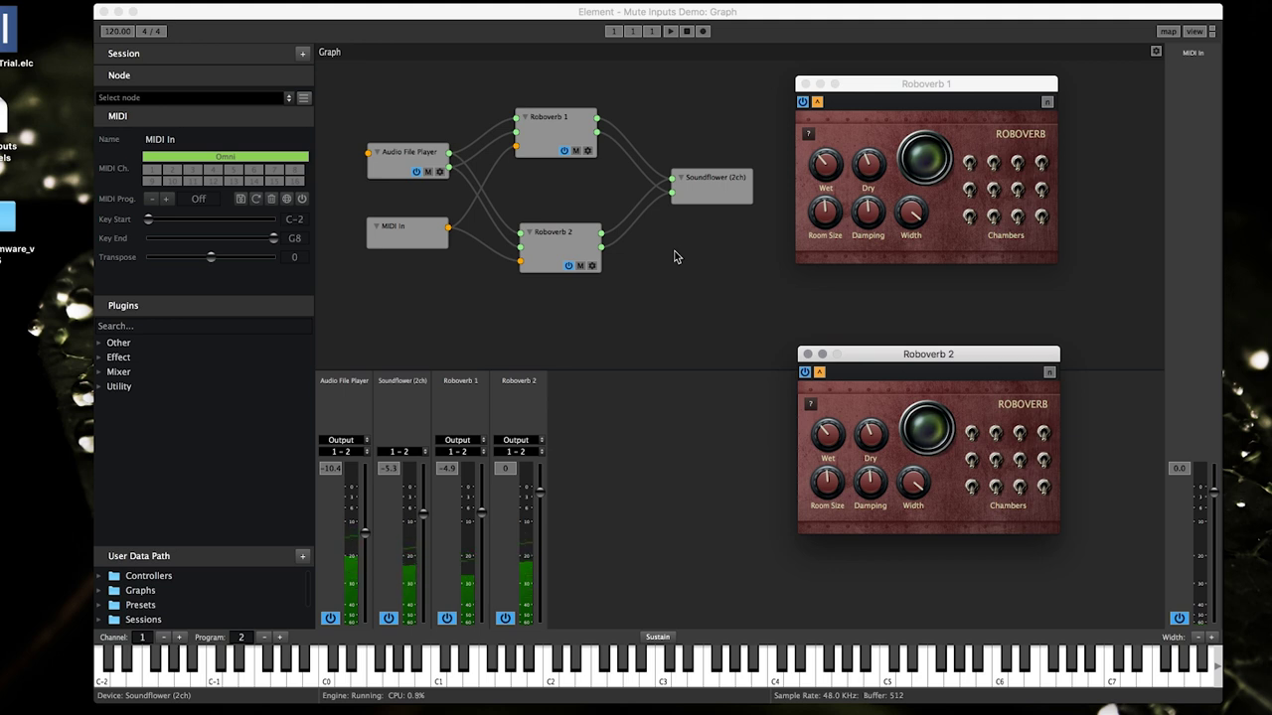
pyautogui.click(903, 87)
pyautogui.click(891, 355)
# Step: Switch to Finder's Components folder and copy Roboverb.component to the desktop
pyautogui.click(338, 711)
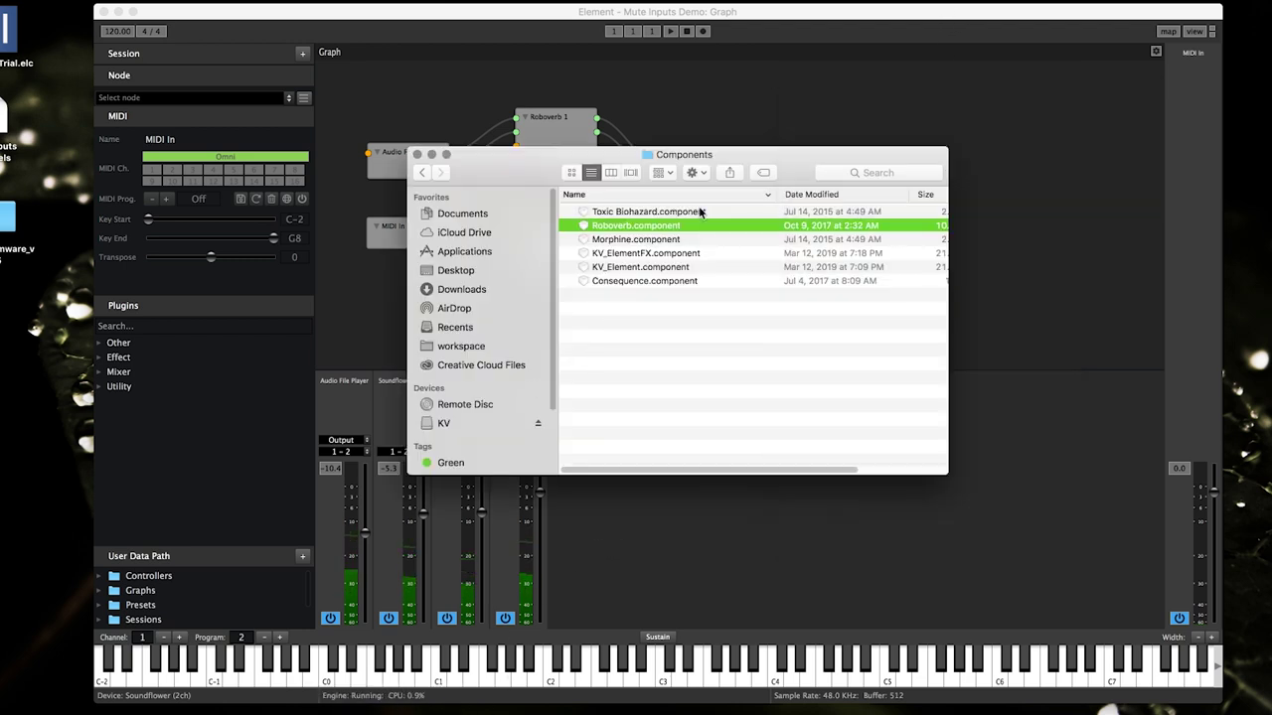
pyautogui.moveTo(708, 157); pyautogui.dragTo(720, 154)
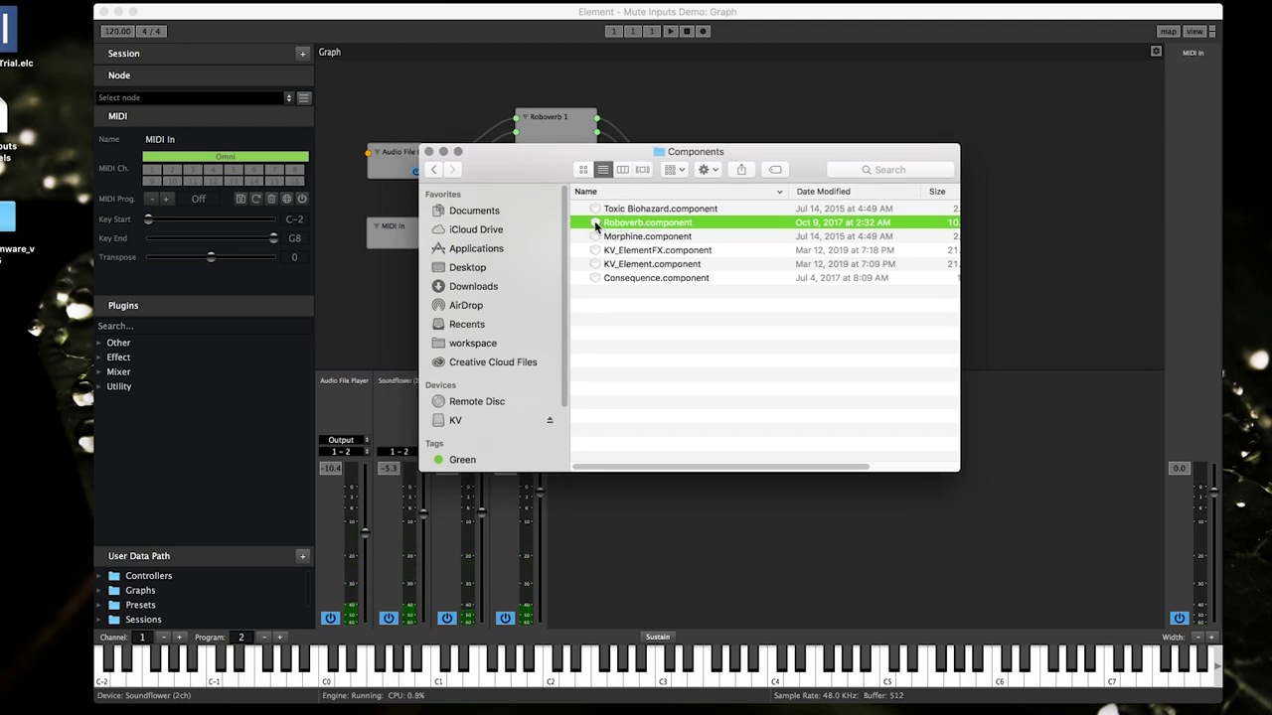
pyautogui.moveTo(596, 225); pyautogui.dragTo(1264, 28)
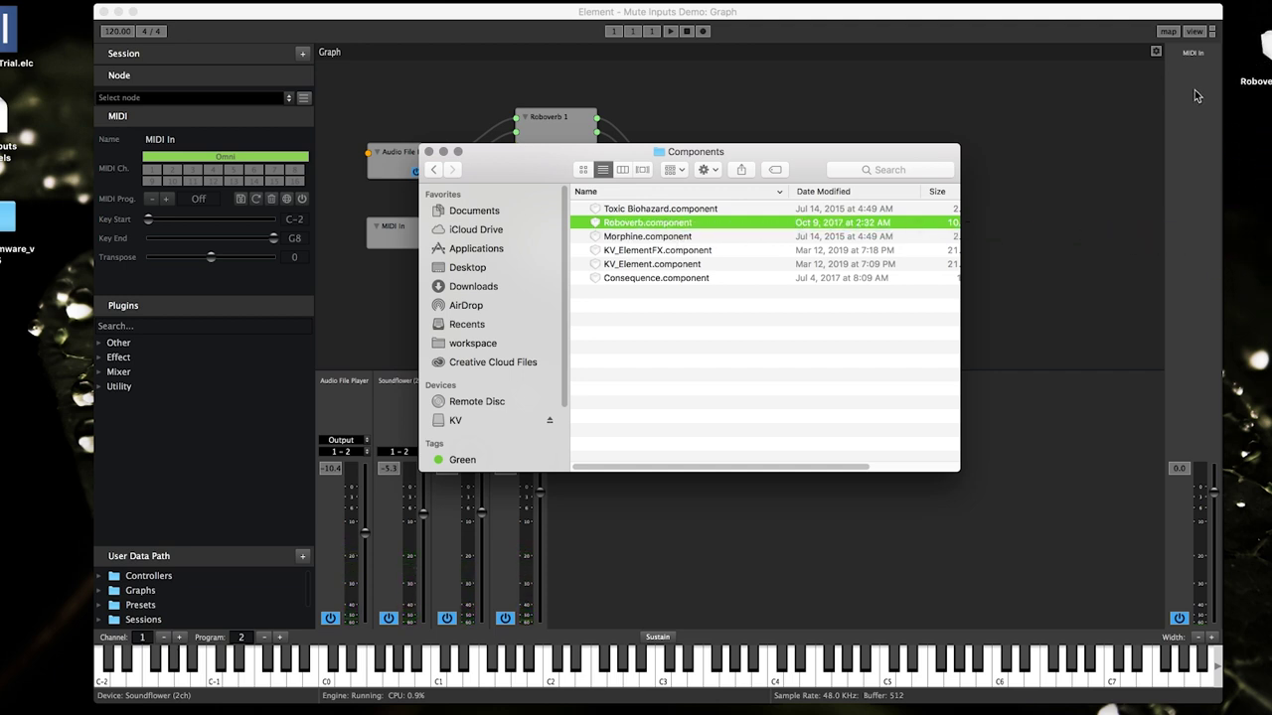
# Step: Move Roboverb.component from the Components folder to the Trash, authorizing the removal with the account password
pyautogui.click(627, 241)
pyautogui.click(632, 225)
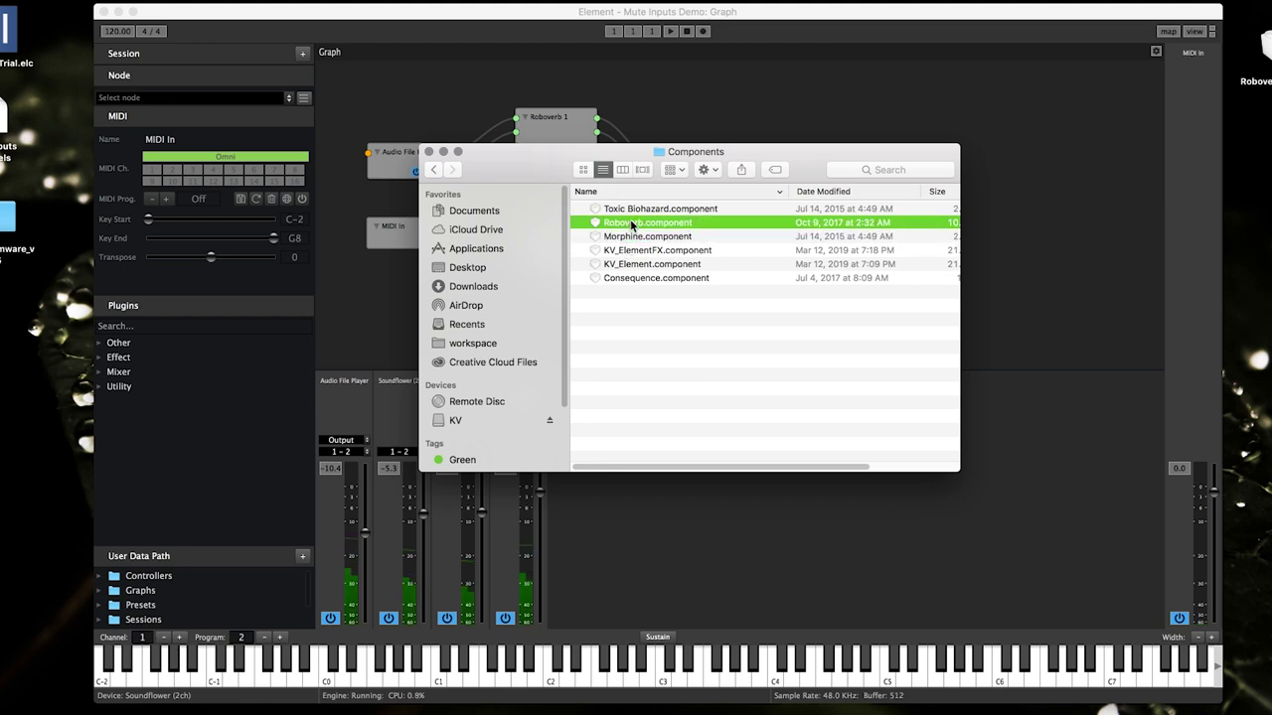
pyautogui.press('super+BackSpace')
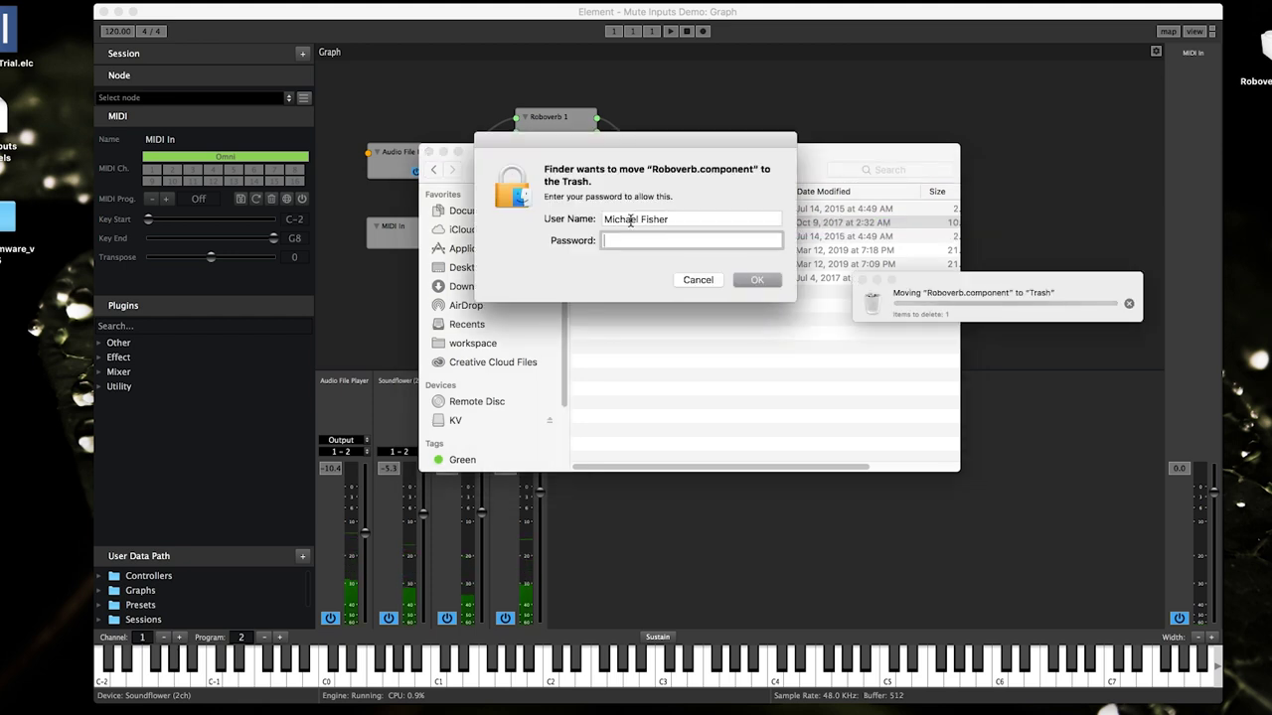
pyautogui.write('••••••••')
pyautogui.press('Return')
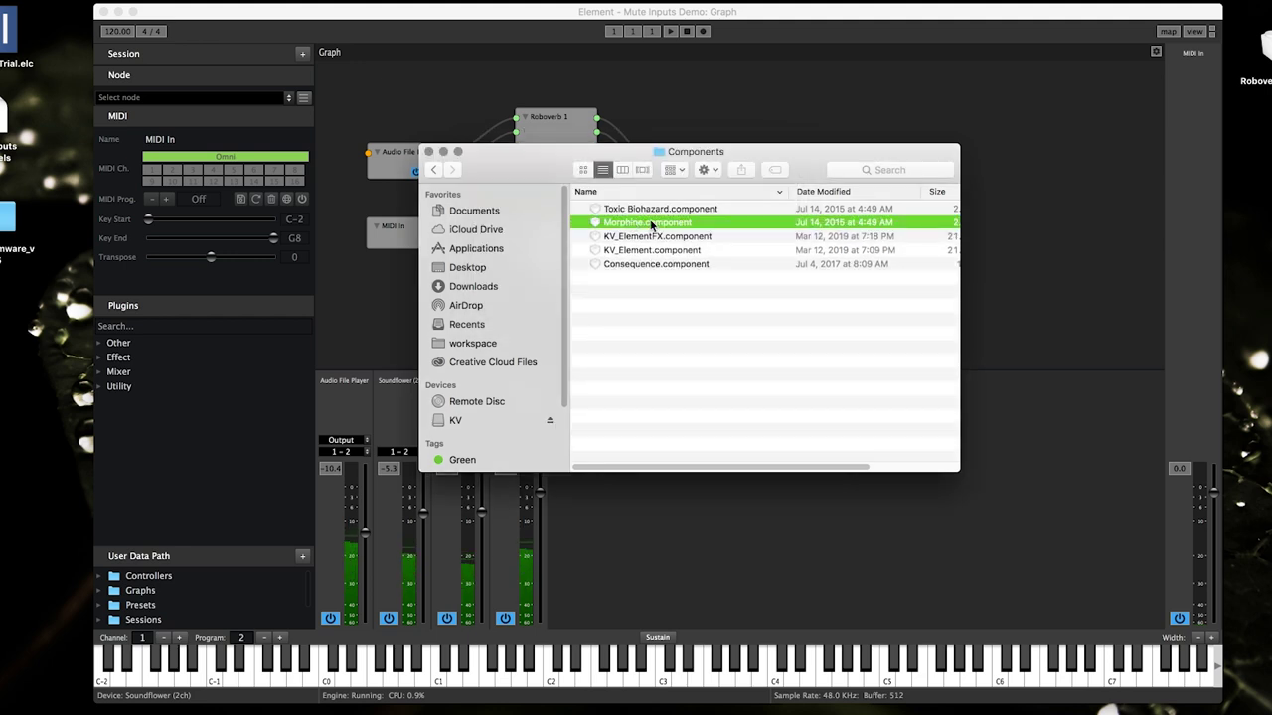
pyautogui.moveTo(610, 151); pyautogui.dragTo(606, 161)
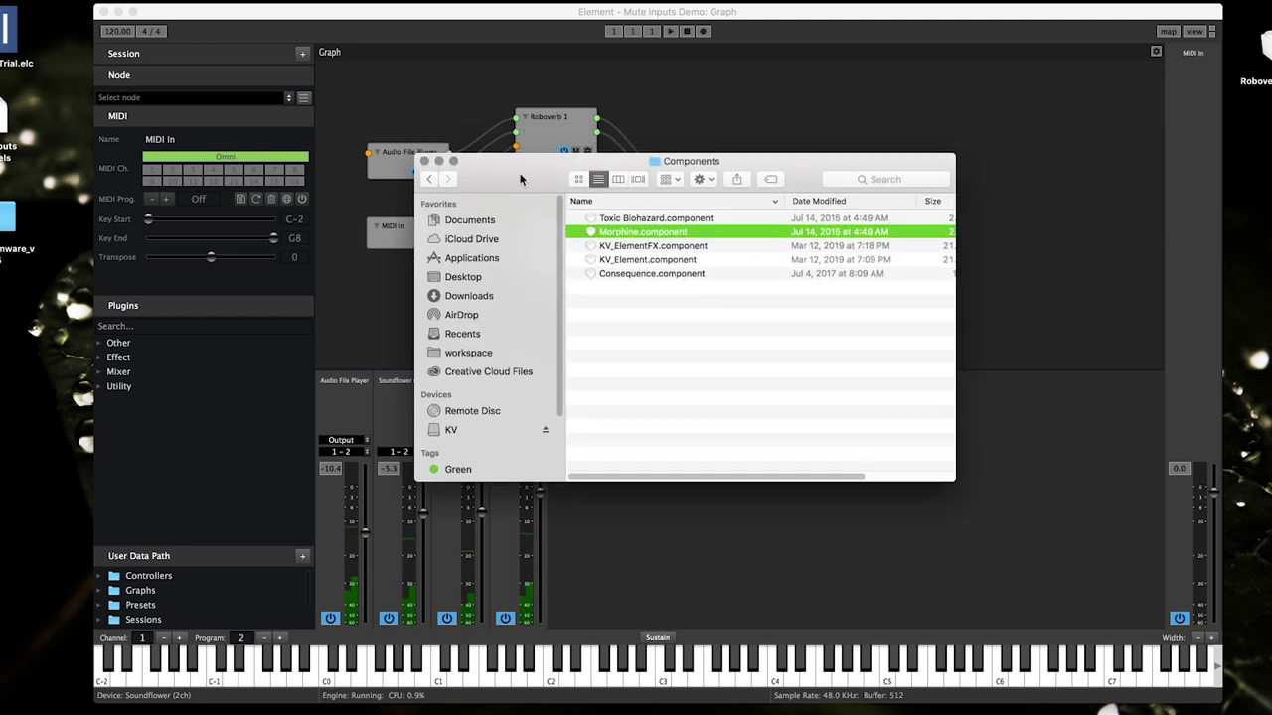
# Step: Switch back to Element, quit it while saving the session, and relaunch it
pyautogui.click(519, 11)
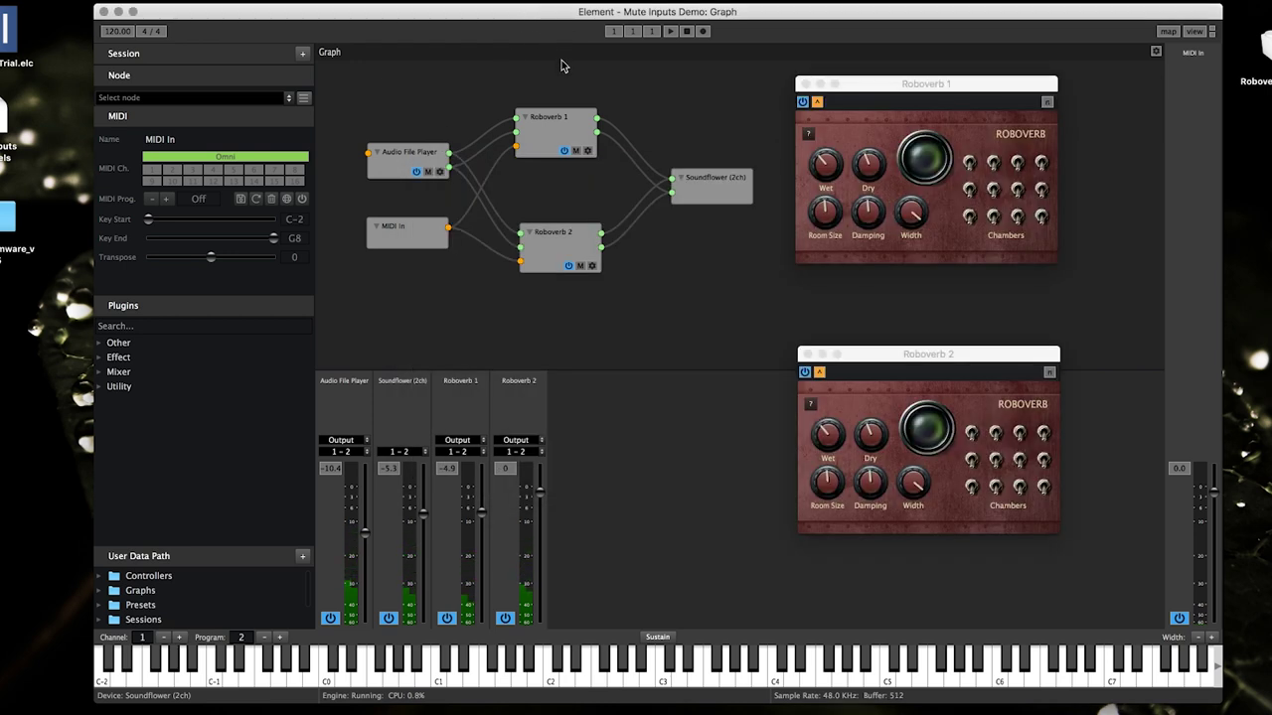
pyautogui.press('super+q')
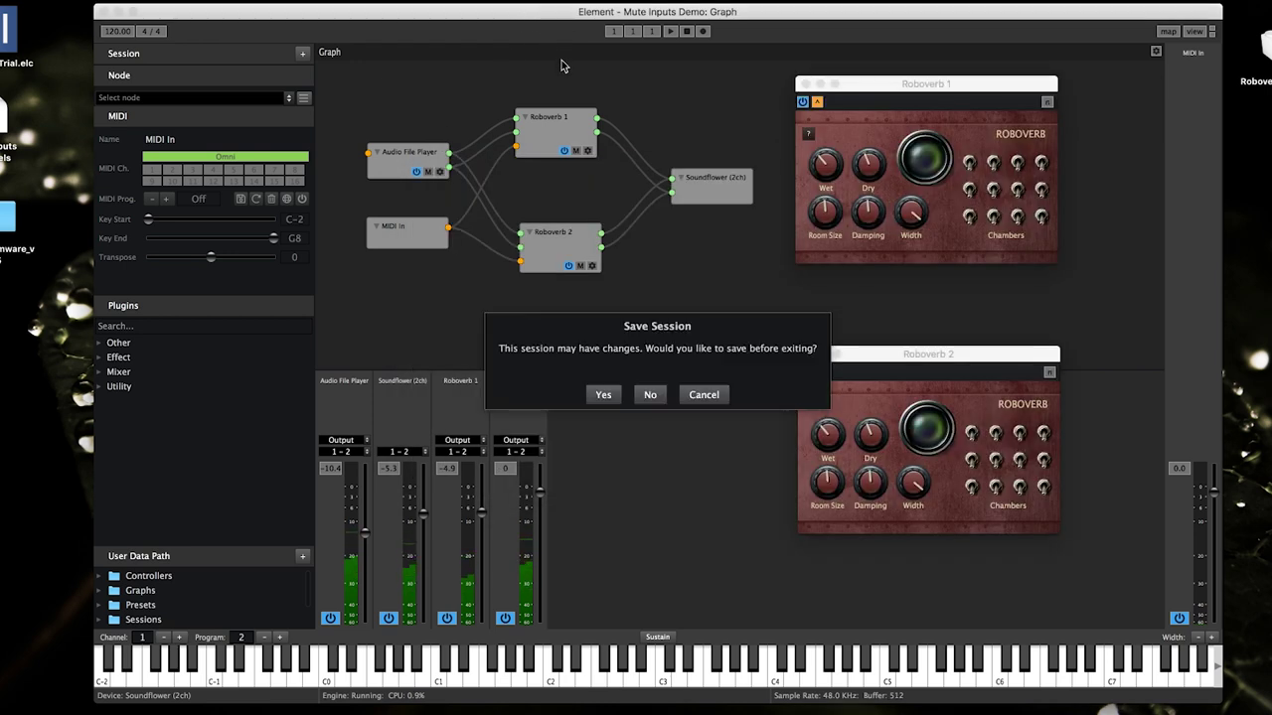
pyautogui.click(606, 398)
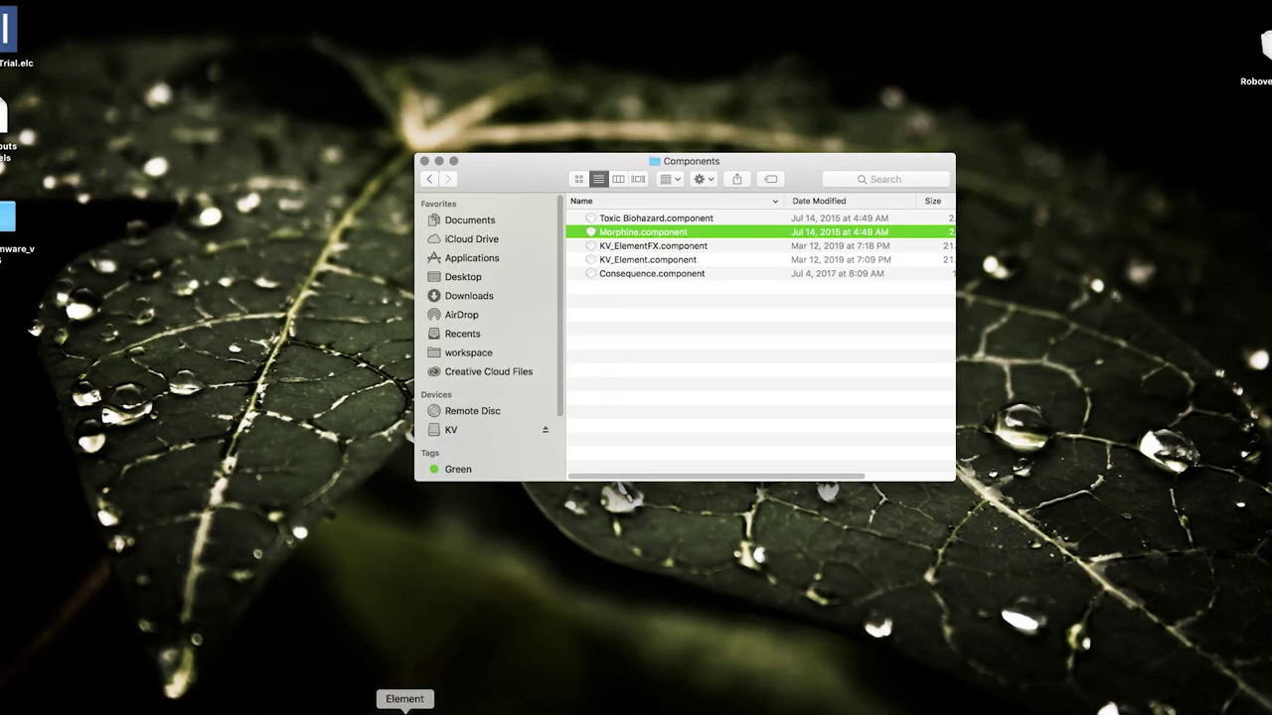
pyautogui.click(403, 708)
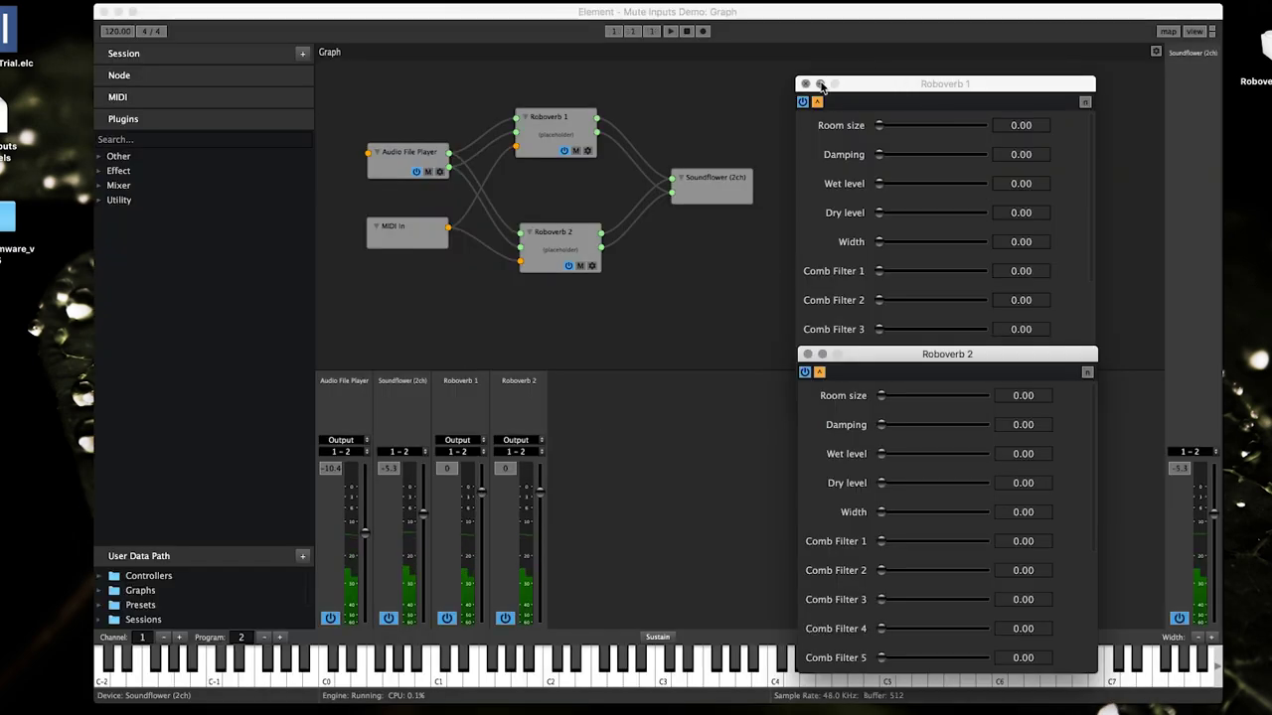
# Step: Close both Roboverb parameter windows and align the Roboverb 1 node directly above Roboverb 2
pyautogui.click(806, 85)
pyautogui.click(808, 355)
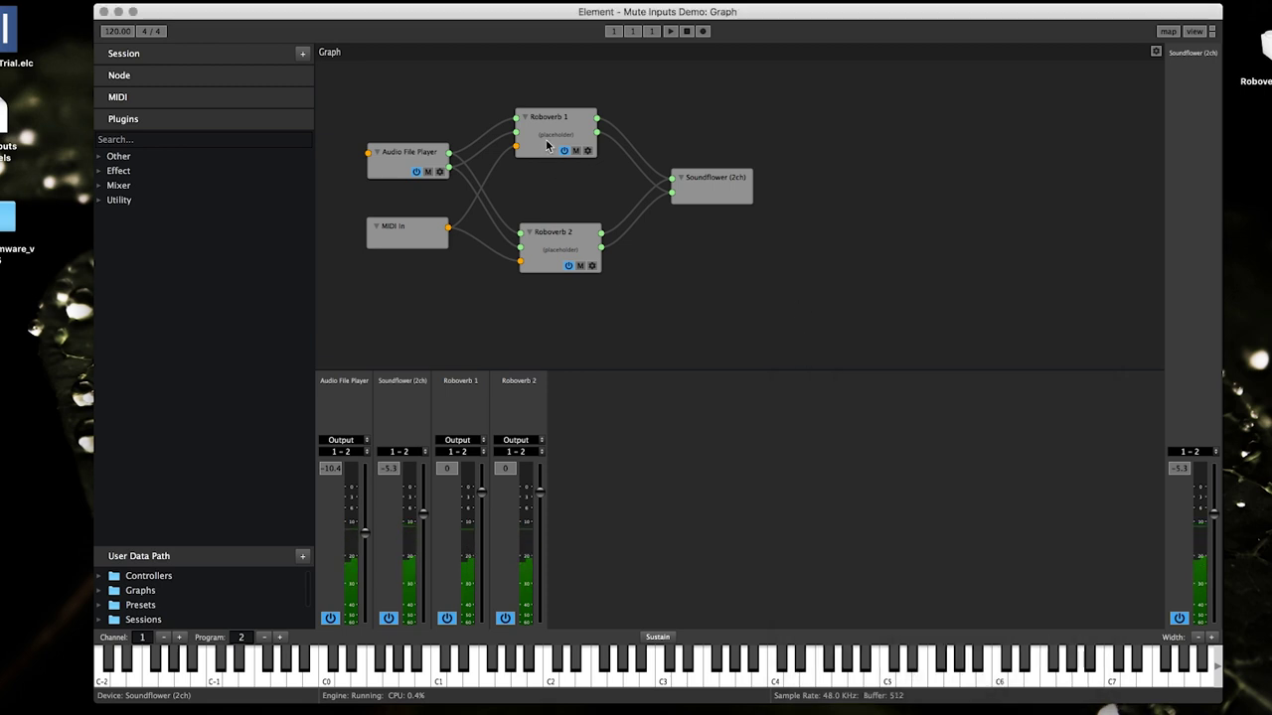
pyautogui.click(553, 127)
pyautogui.moveTo(554, 127); pyautogui.dragTo(561, 130)
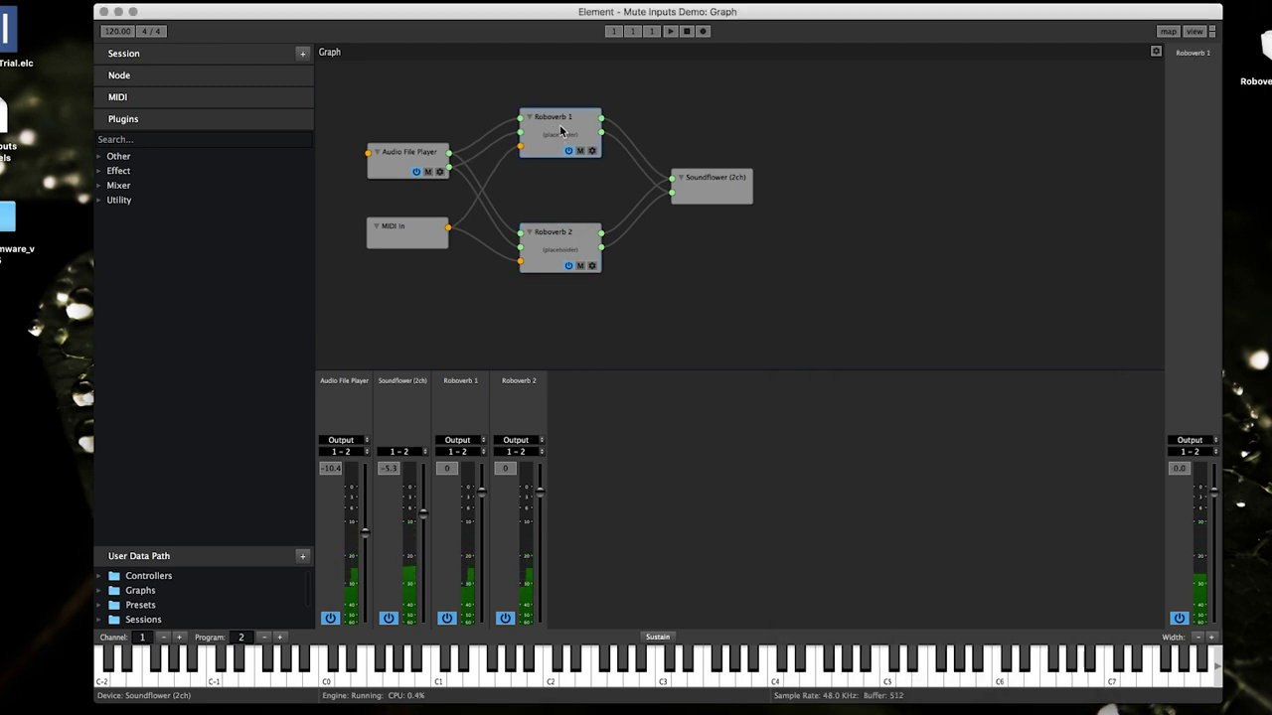
# Step: Open the Roboverb 2 and Roboverb 1 placeholder nodes to read their notices, dismissing each one
pyautogui.doubleClick(559, 254)
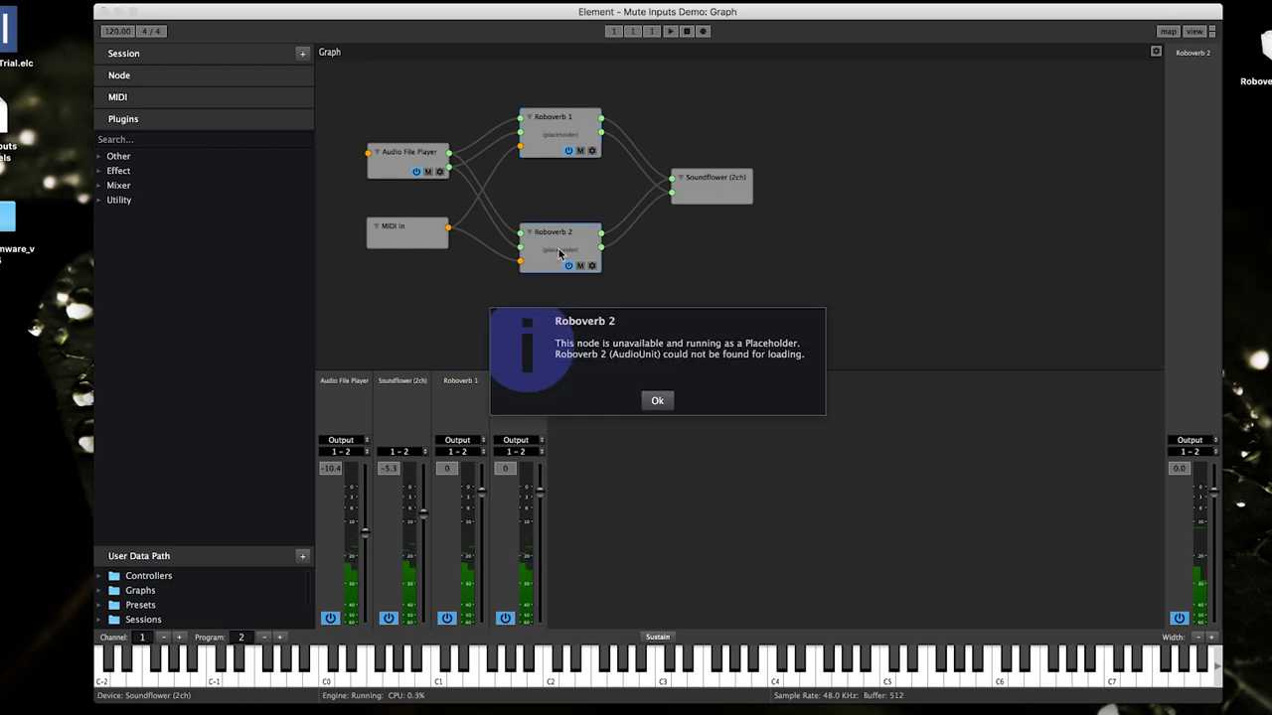
pyautogui.click(657, 401)
pyautogui.doubleClick(567, 134)
pyautogui.click(657, 400)
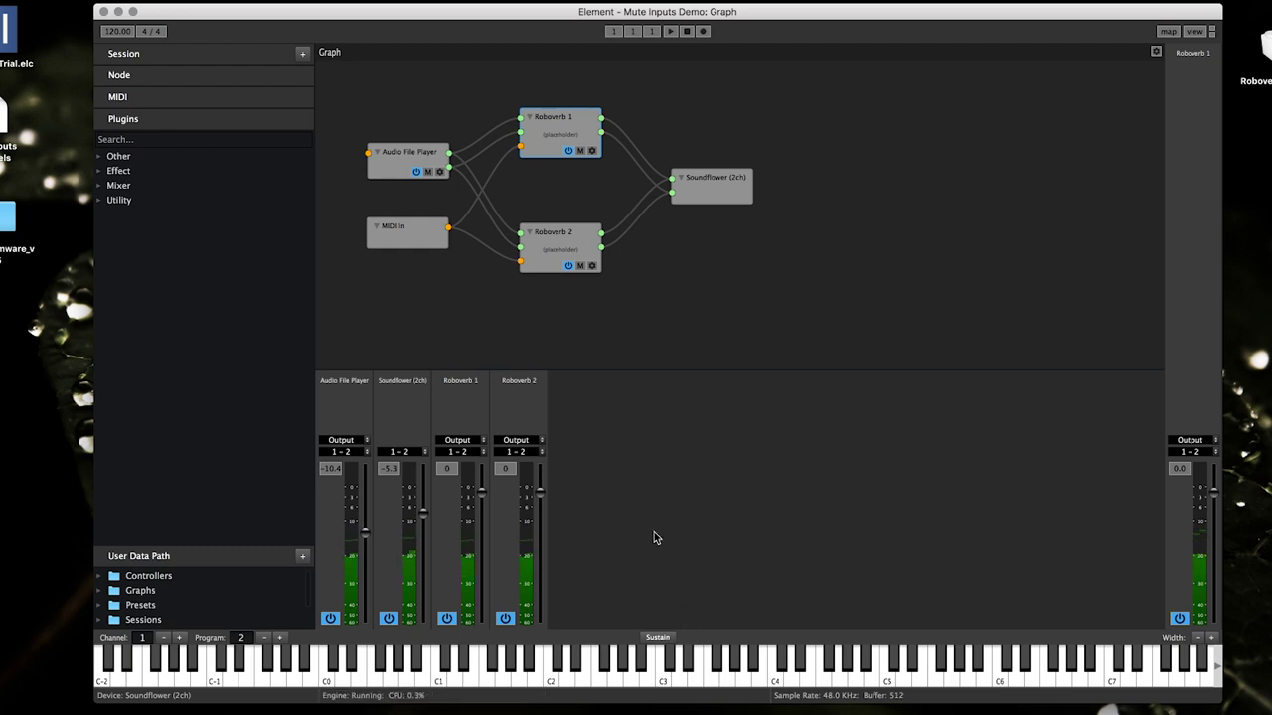
# Step: Quit Element without saving the session and return Roboverb.component from the desktop to the Components folder, authorizing with the account password
pyautogui.press('super+q')
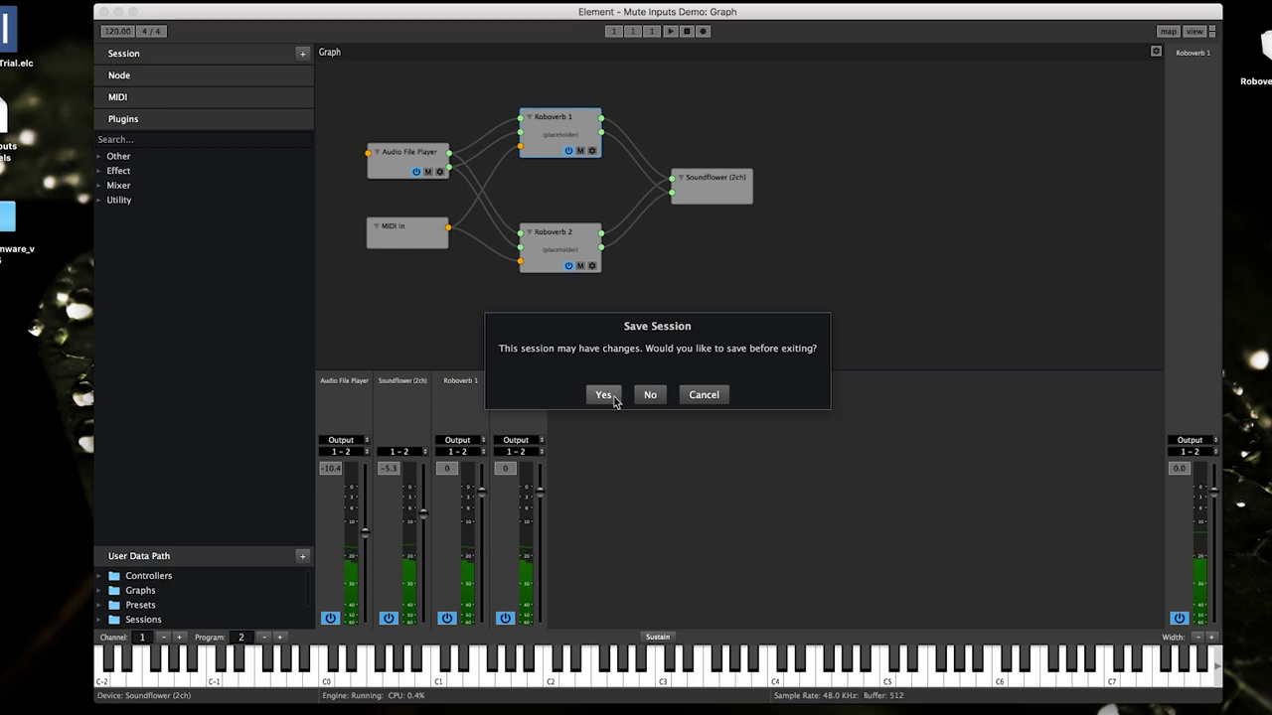
pyautogui.click(647, 395)
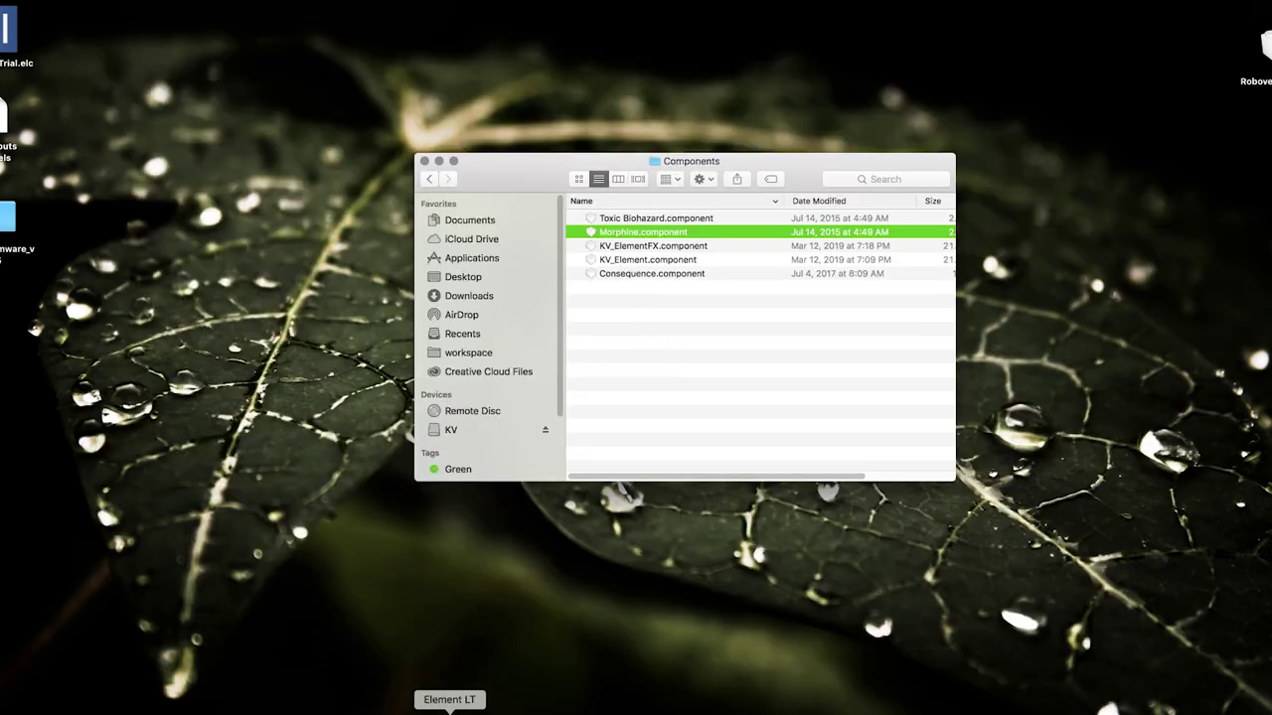
pyautogui.moveTo(1266, 44); pyautogui.dragTo(710, 328)
pyautogui.click(661, 235)
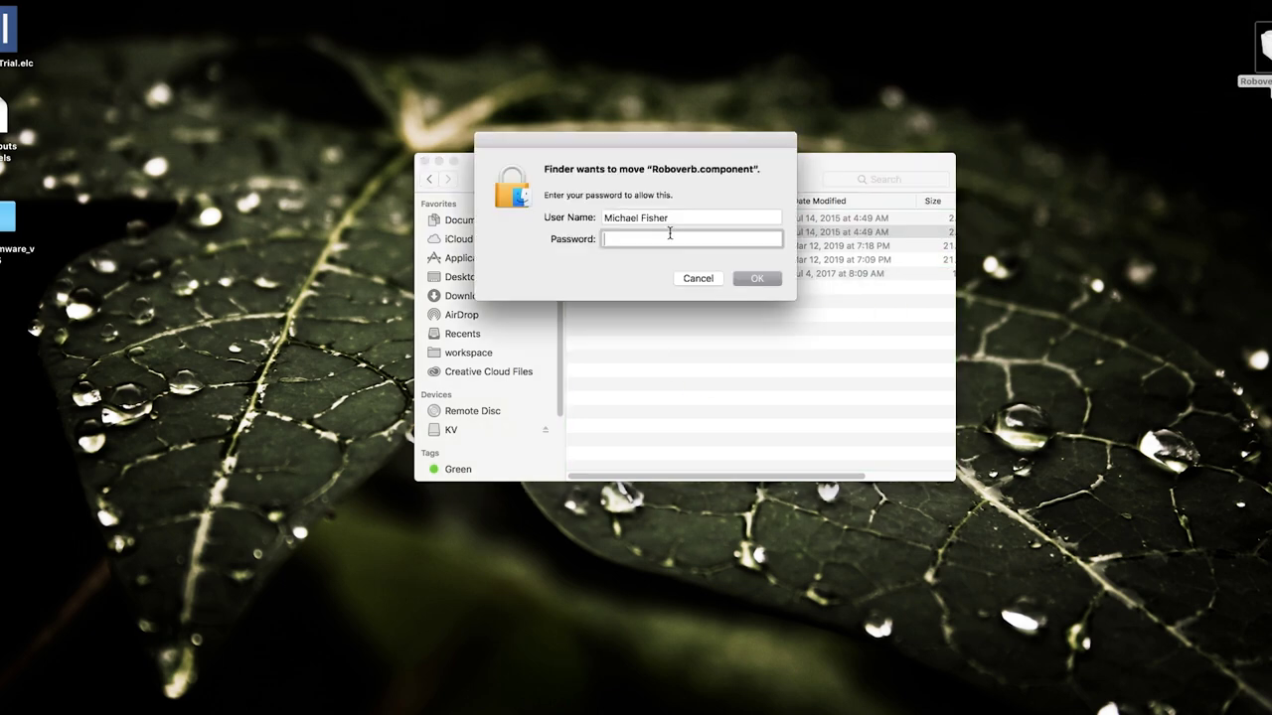
pyautogui.write('a')
pyautogui.press('Return')
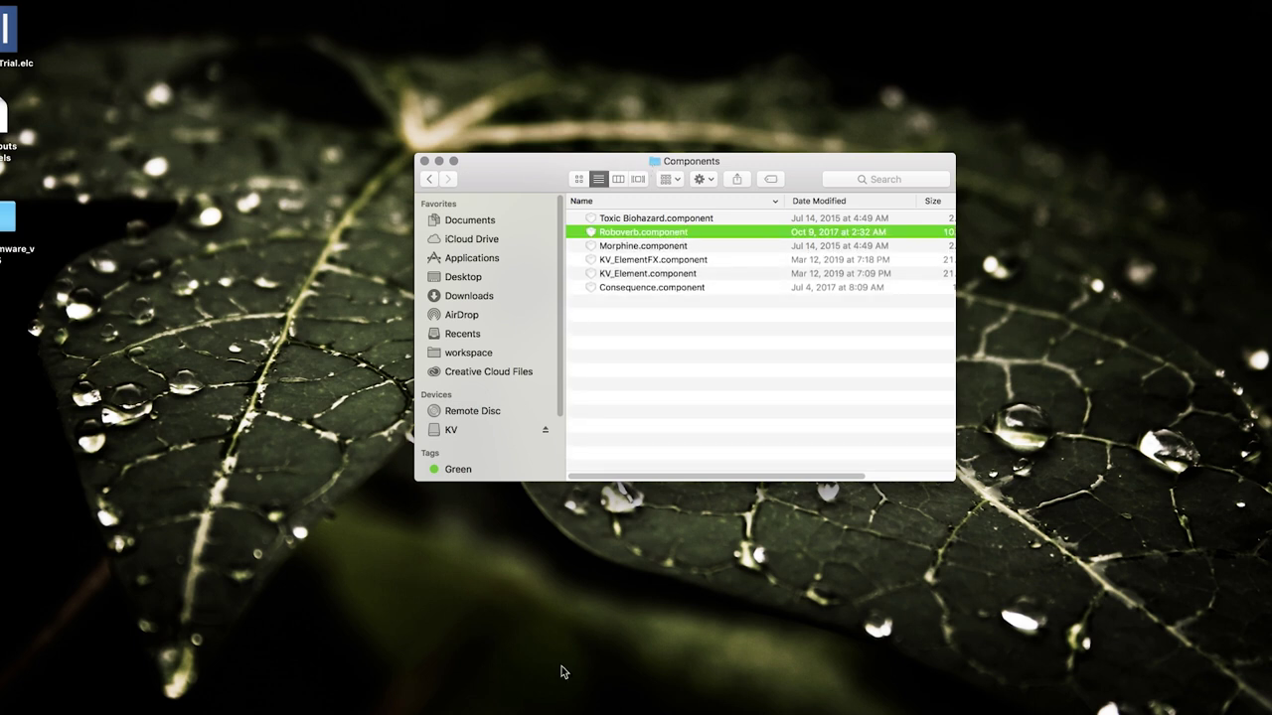
# Step: Relaunch Element and check the Roboverb 1 and Roboverb 2 plugin windows
pyautogui.click(403, 707)
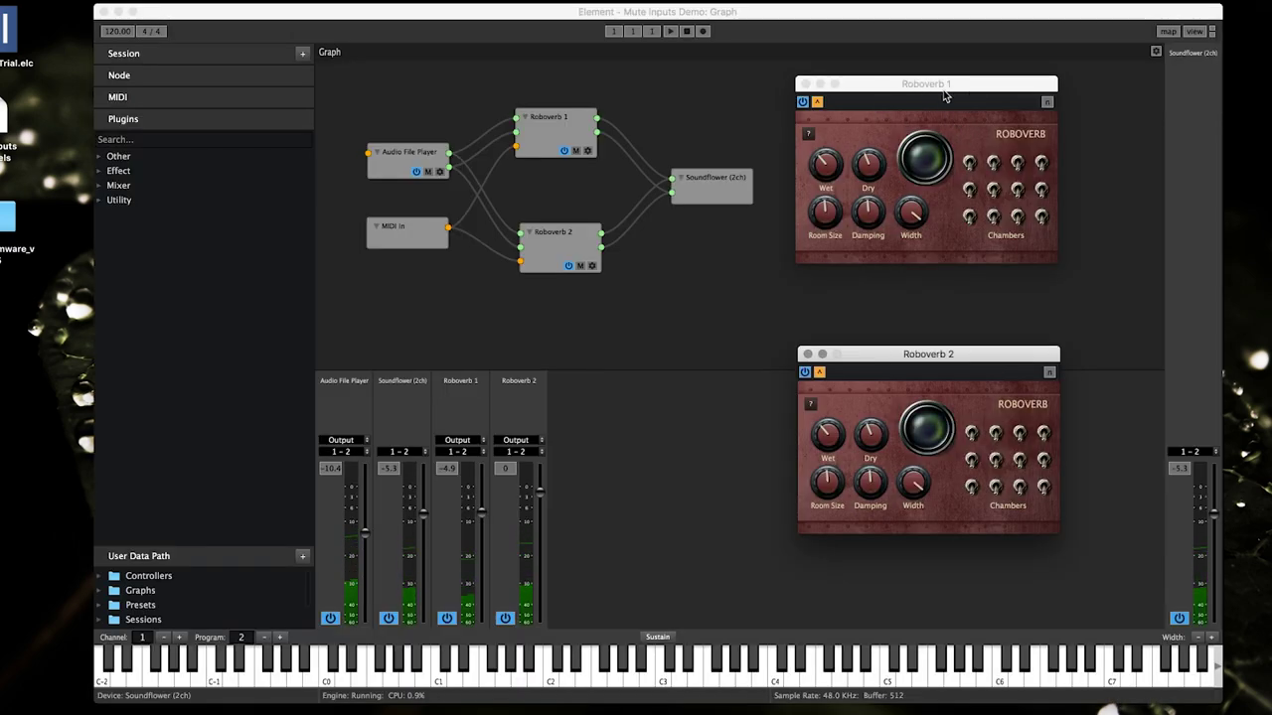
pyautogui.click(936, 87)
pyautogui.click(901, 362)
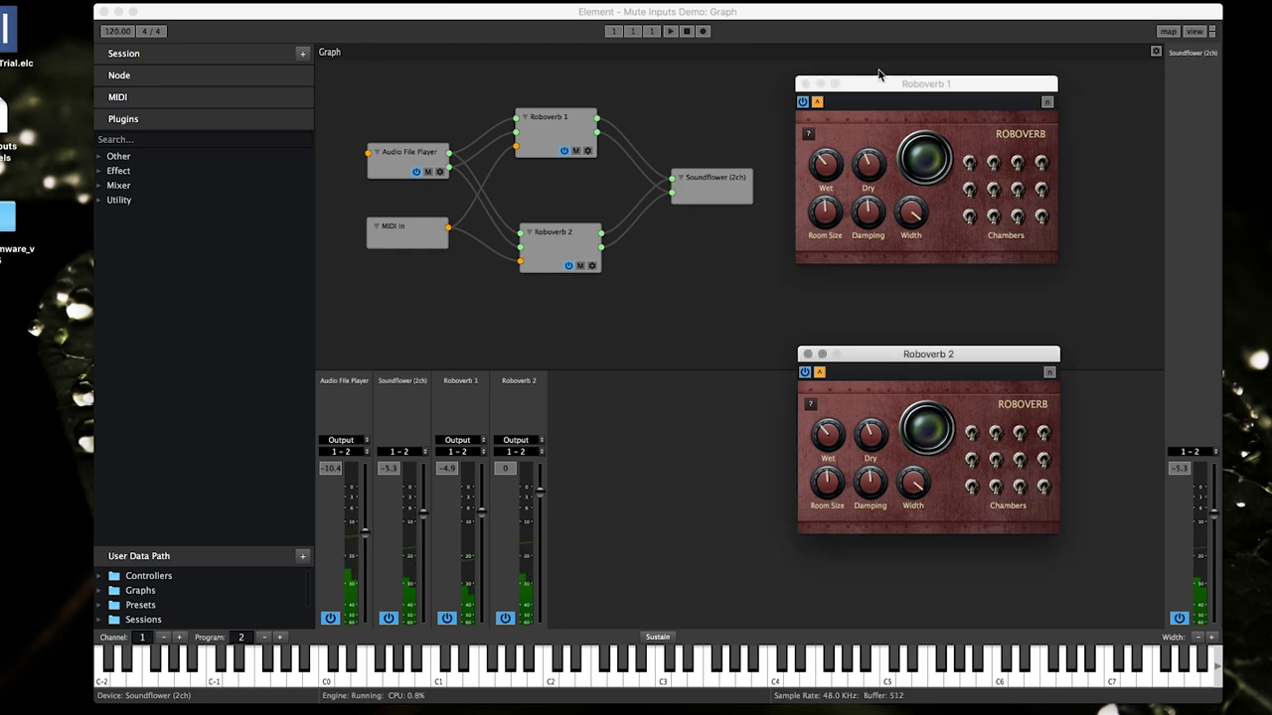
pyautogui.click(883, 82)
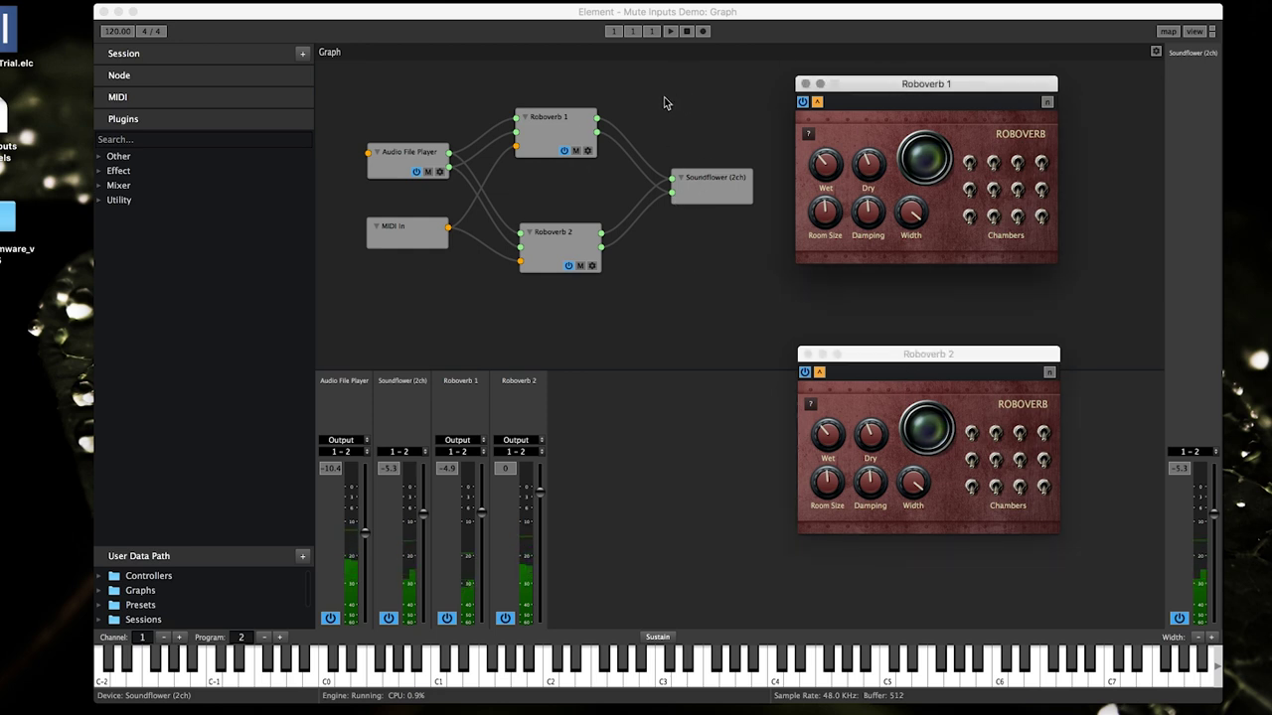
# Step: Shift the Roboverb 1 node slightly, raise the Soundflower (2ch) node beside it, and close both Roboverb plugin windows
pyautogui.moveTo(561, 135); pyautogui.dragTo(565, 133)
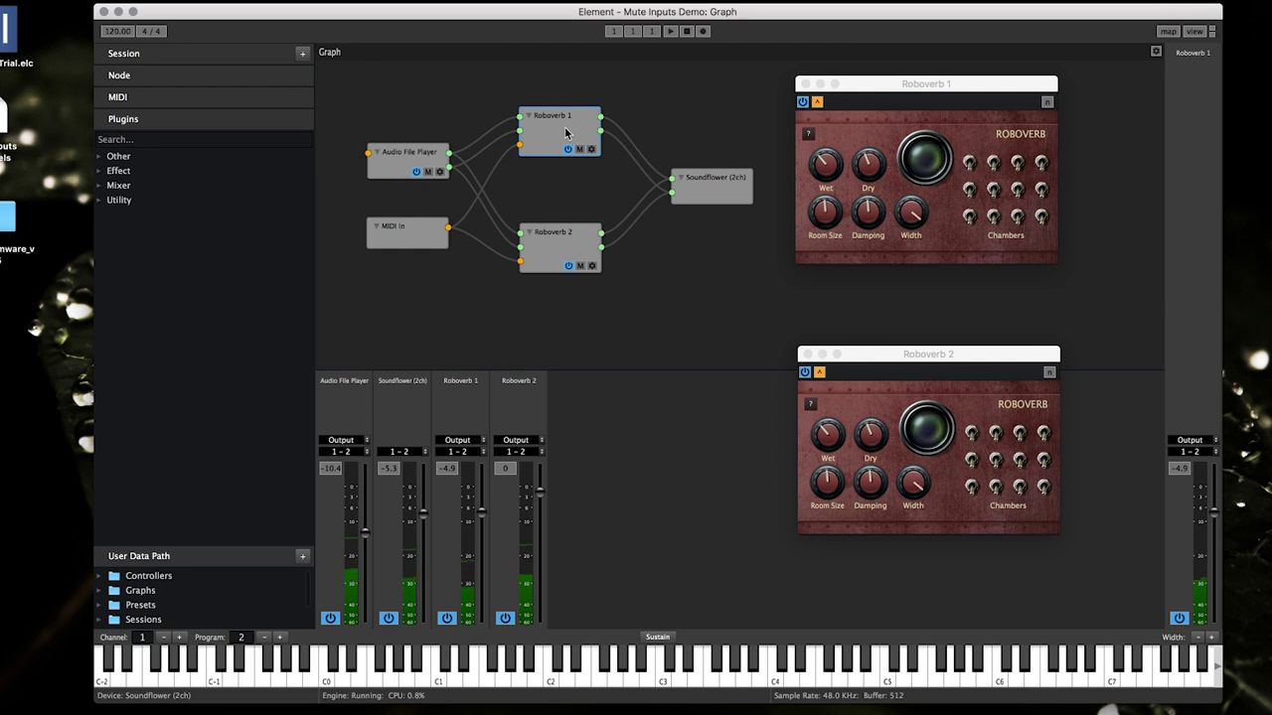
pyautogui.click(915, 86)
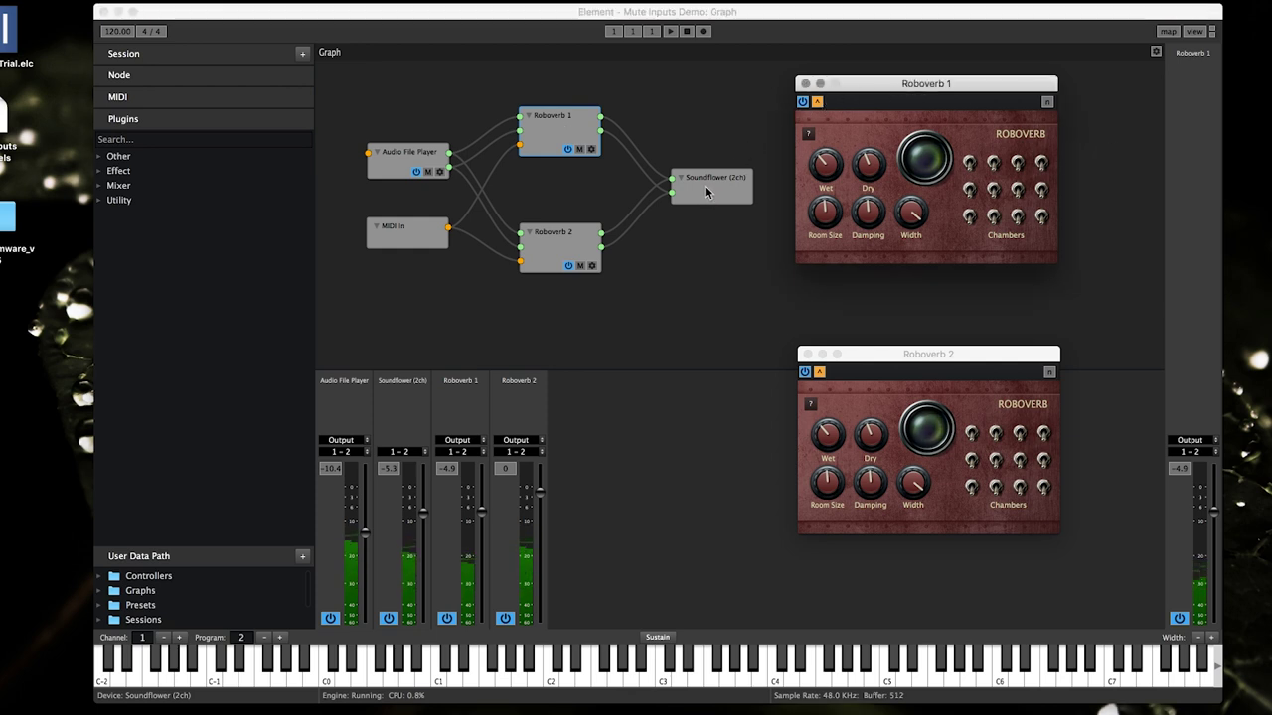
pyautogui.moveTo(706, 188); pyautogui.dragTo(714, 131)
pyautogui.click(803, 85)
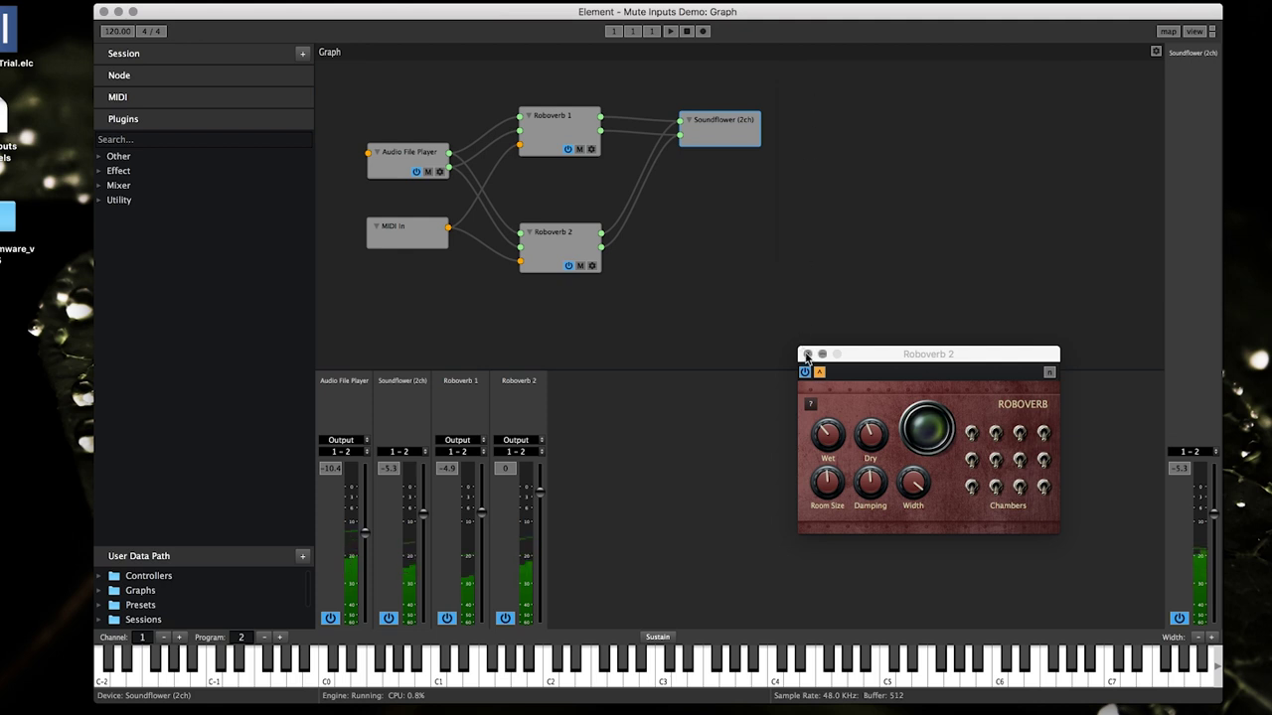
pyautogui.click(807, 354)
# Step: Spread out the graph by slightly repositioning the Roboverb 2, Audio File Player, MIDI In, Roboverb 1 and Soundflower (2ch) nodes
pyautogui.moveTo(554, 249); pyautogui.dragTo(543, 246)
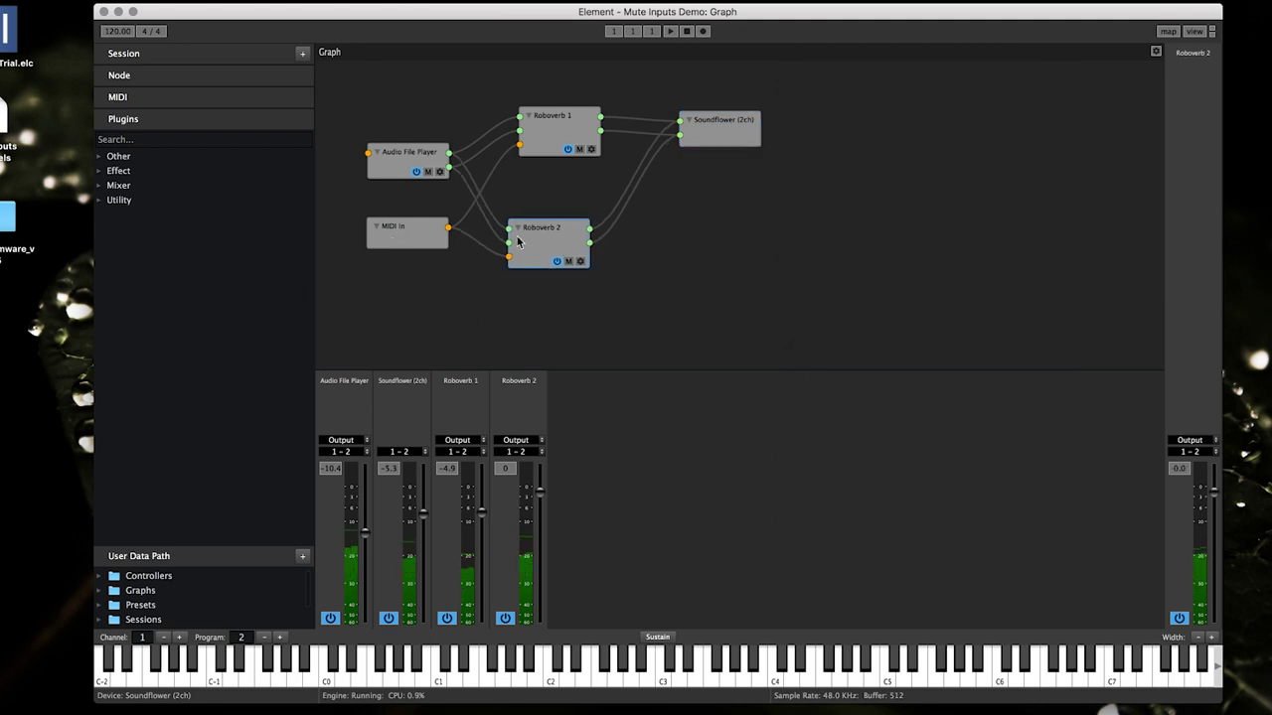
pyautogui.moveTo(400, 162); pyautogui.dragTo(388, 149)
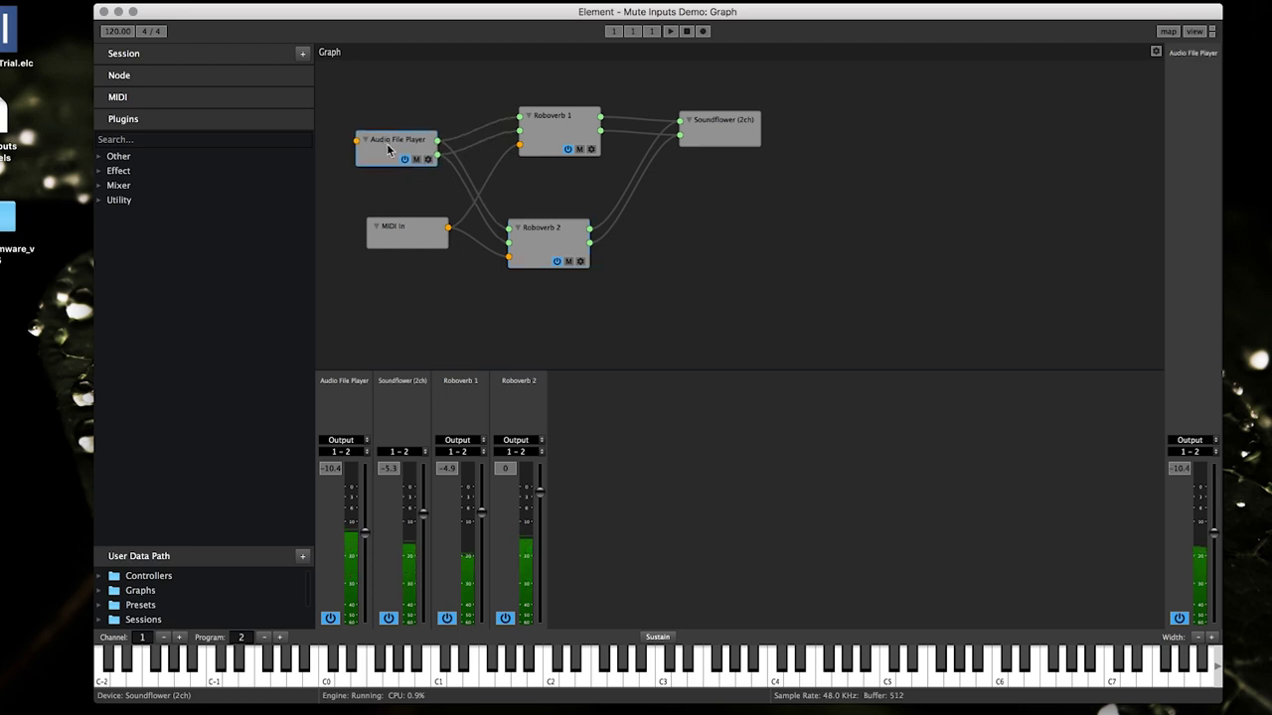
pyautogui.moveTo(408, 234); pyautogui.dragTo(396, 233)
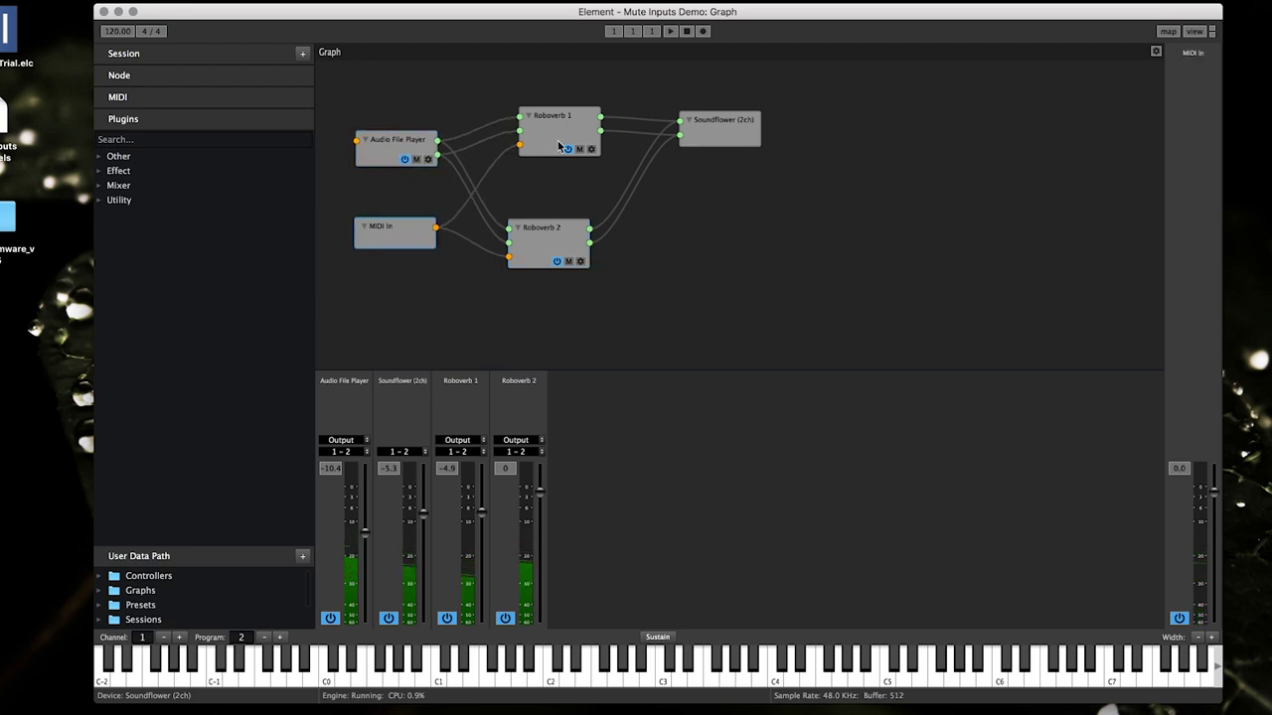
pyautogui.moveTo(559, 139); pyautogui.dragTo(545, 149)
pyautogui.moveTo(733, 135); pyautogui.dragTo(734, 126)
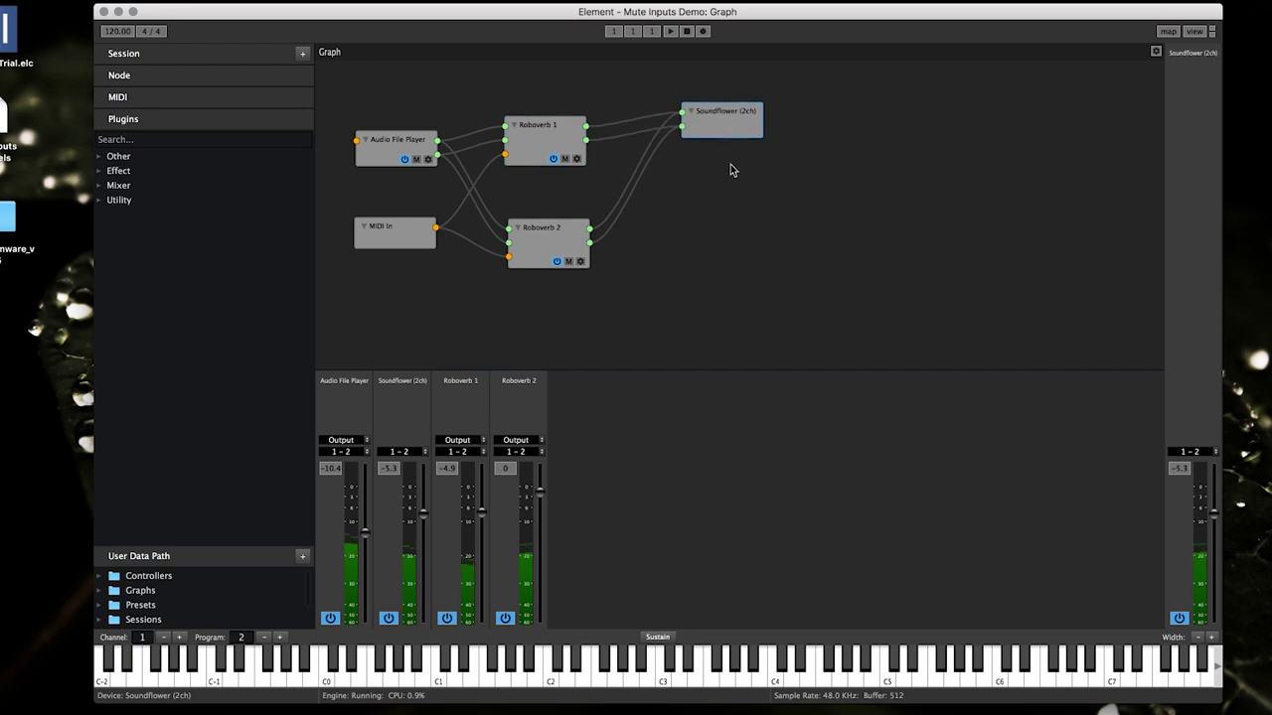
# Step: Add an Element Placeholder node to the graph, place it just beside Roboverb 2, and close its plugin window
pyautogui.rightClick(689, 241)
pyautogui.moveTo(629, 452)
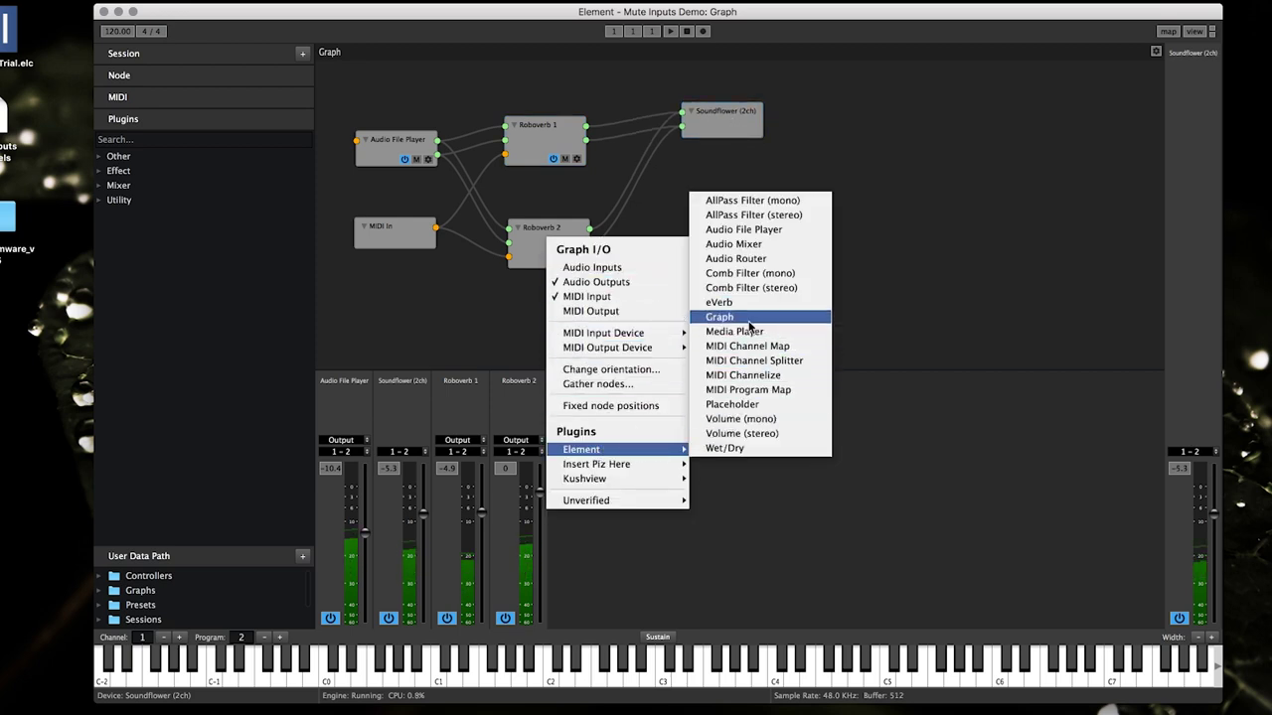
pyautogui.click(749, 404)
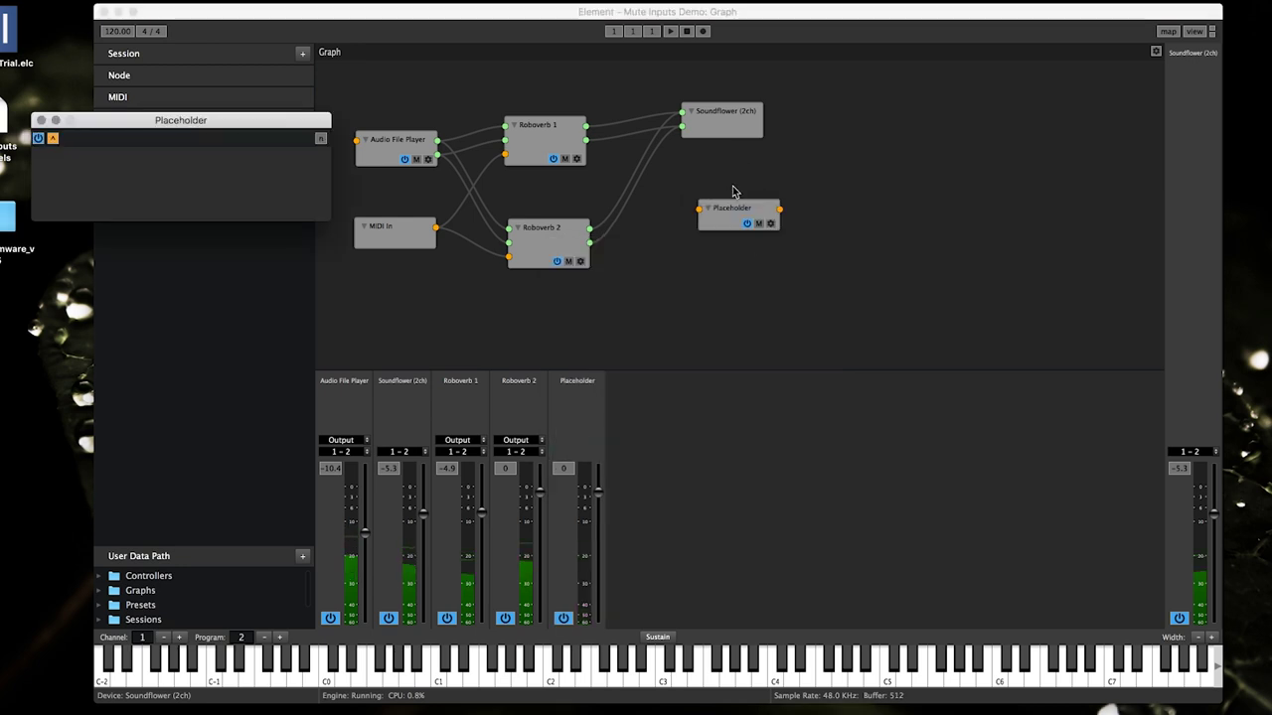
pyautogui.moveTo(730, 210); pyautogui.dragTo(682, 237)
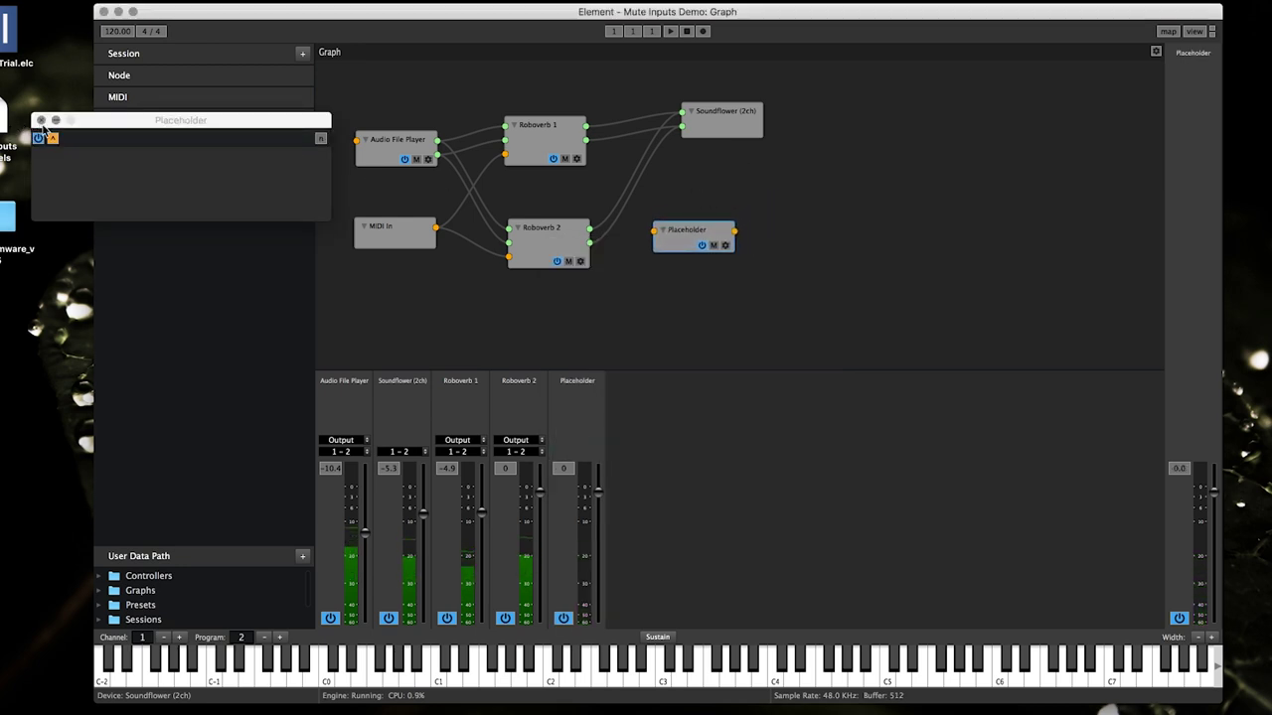
pyautogui.click(41, 121)
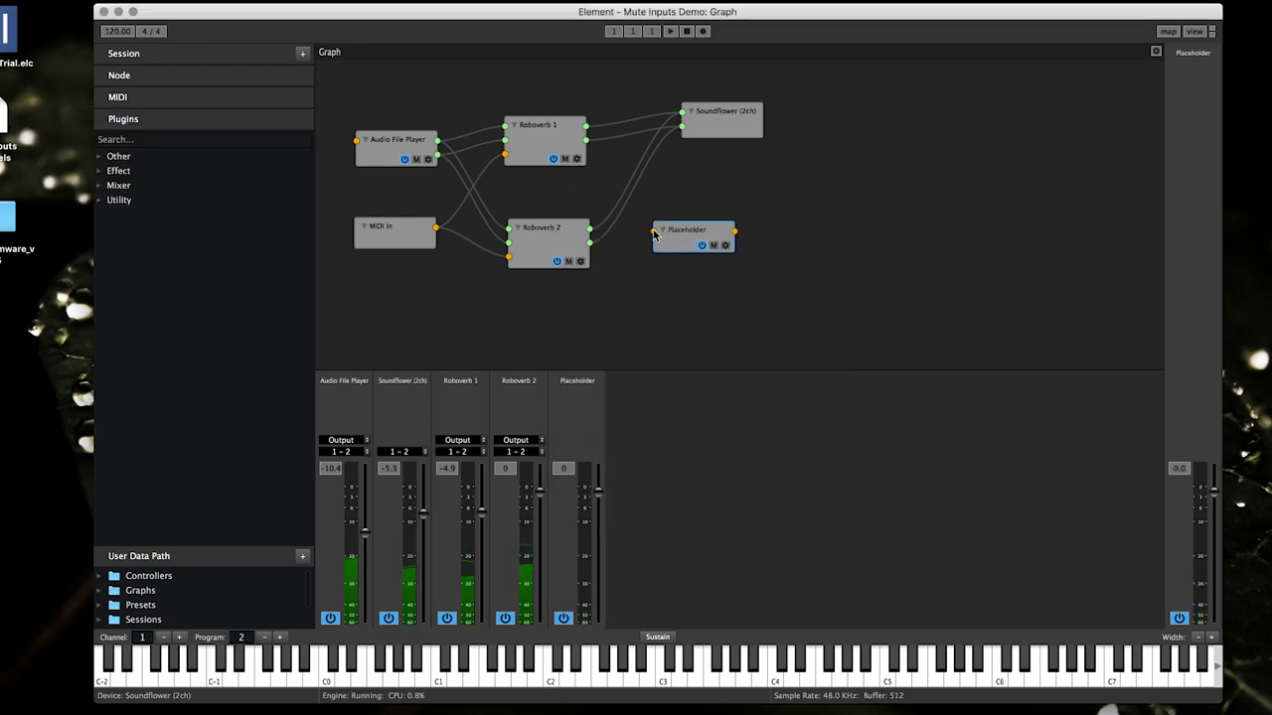
# Step: Connect MIDI In to the Placeholder's MIDI input and tuck the node just below a slightly raised Roboverb 2, leaving its plugin window closed
pyautogui.moveTo(654, 231); pyautogui.dragTo(436, 228)
pyautogui.moveTo(702, 238); pyautogui.dragTo(558, 309)
pyautogui.moveTo(539, 236); pyautogui.dragTo(542, 207)
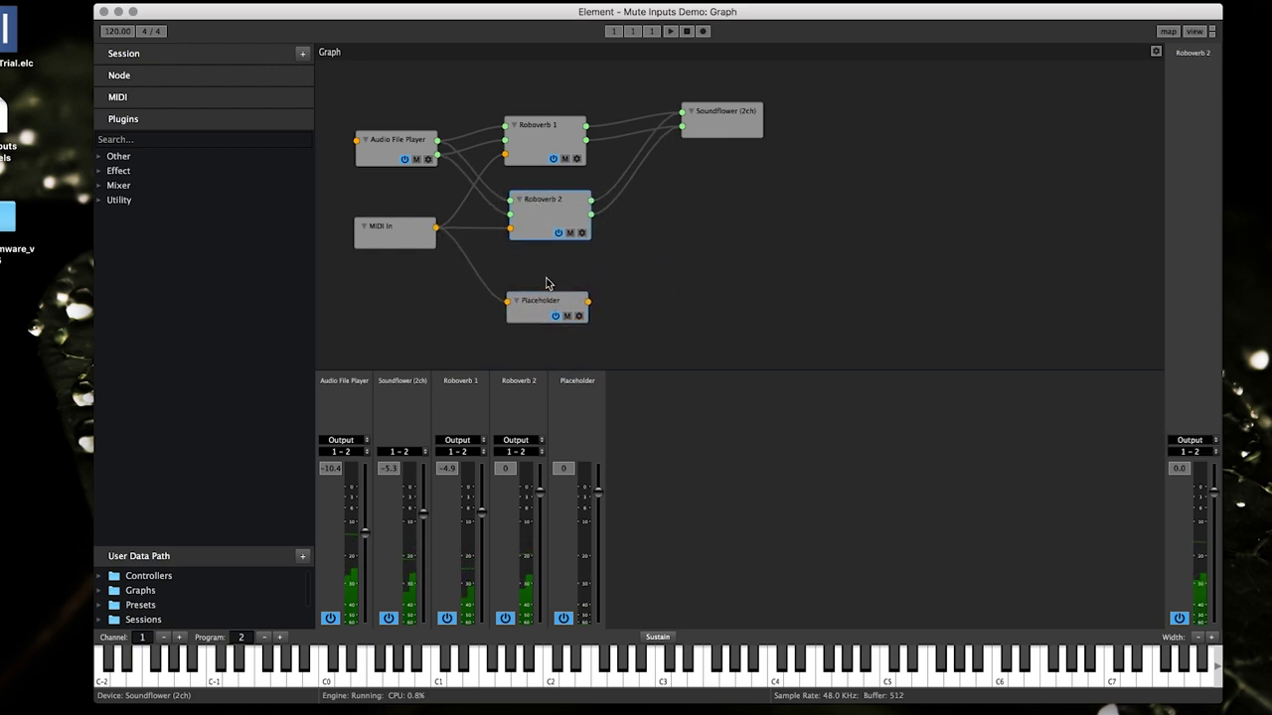
pyautogui.moveTo(540, 309); pyautogui.dragTo(547, 280)
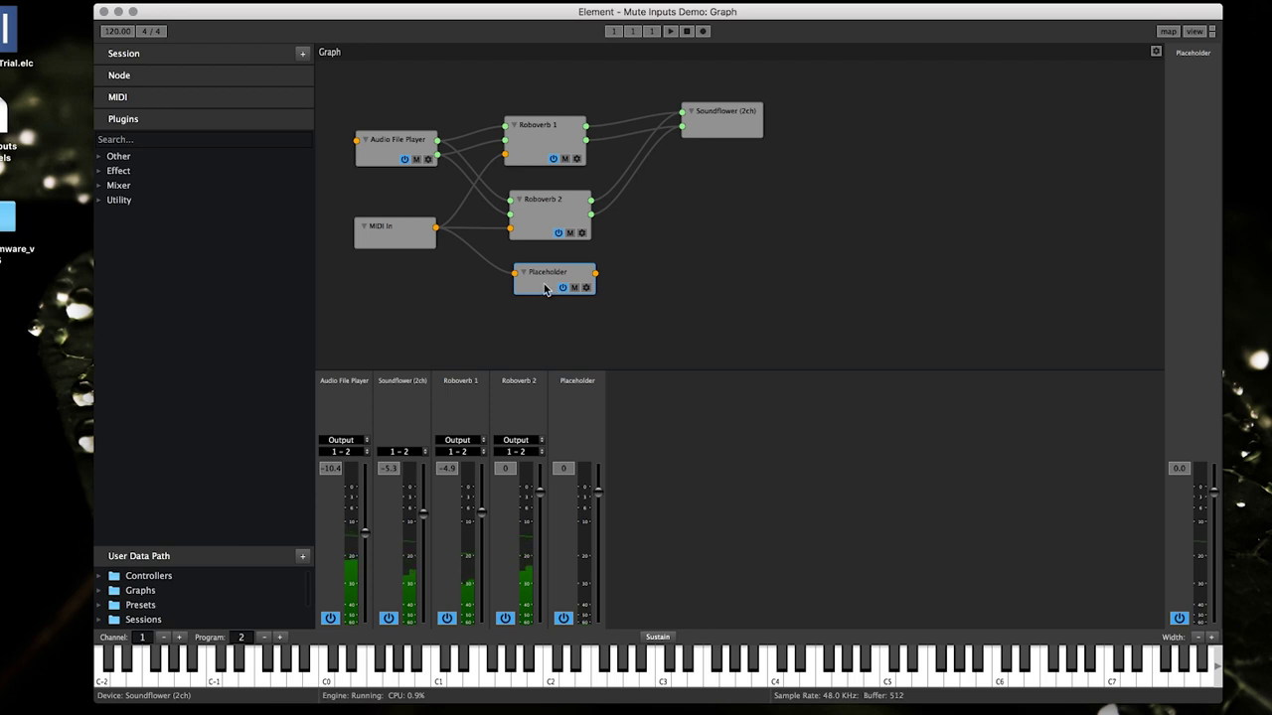
pyautogui.doubleClick(544, 289)
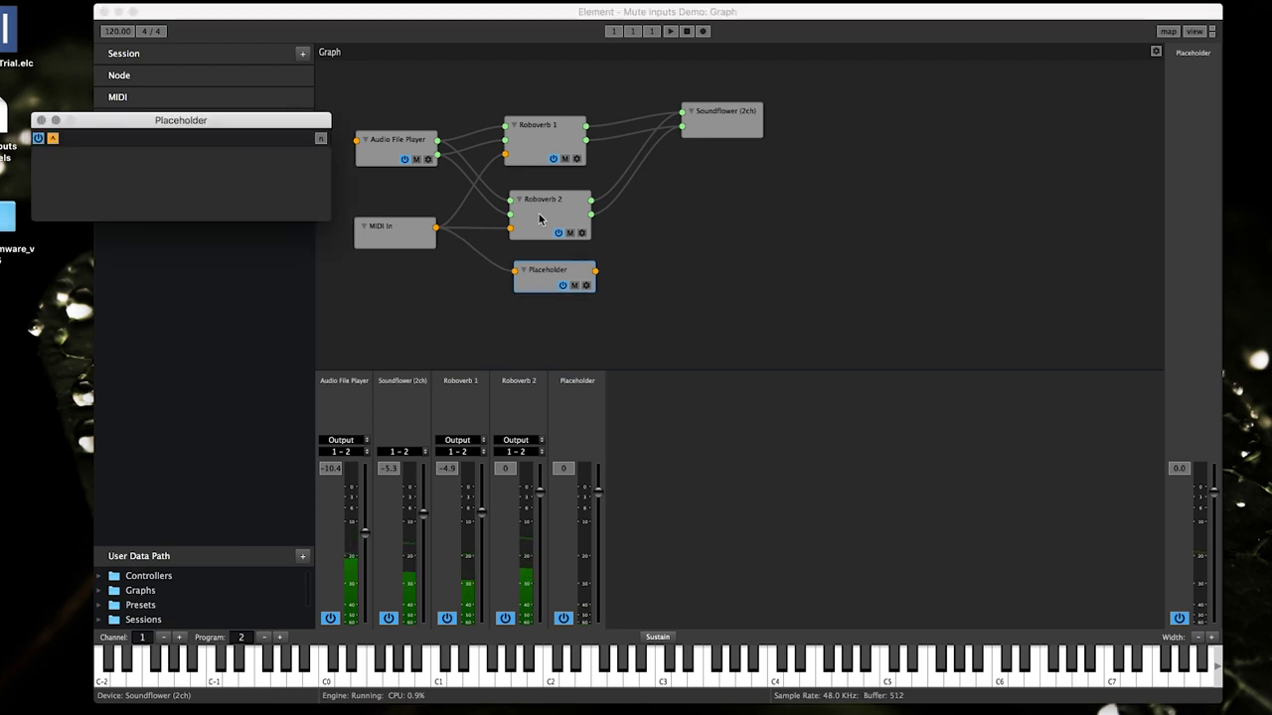
pyautogui.click(40, 120)
# Step: Duplicate the Placeholder node and connect MIDI In to the copy, placed just below the original
pyautogui.rightClick(534, 278)
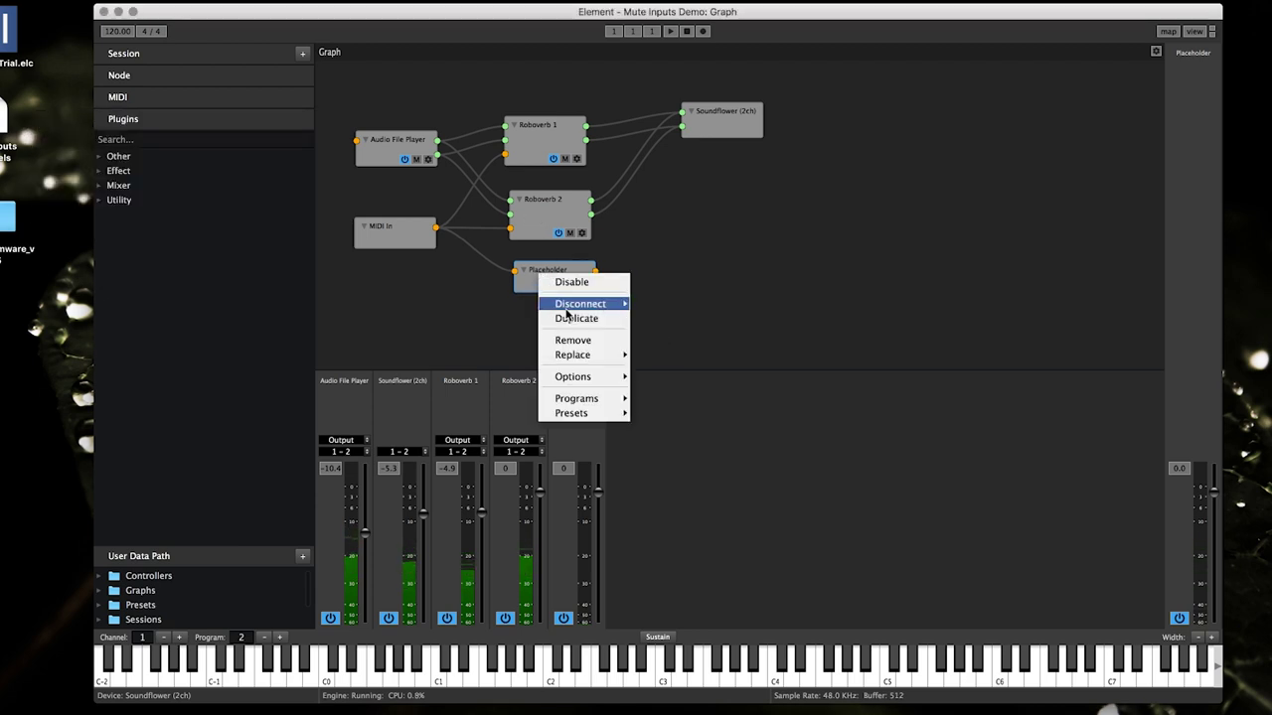
pyautogui.click(584, 302)
pyautogui.moveTo(581, 331); pyautogui.dragTo(436, 229)
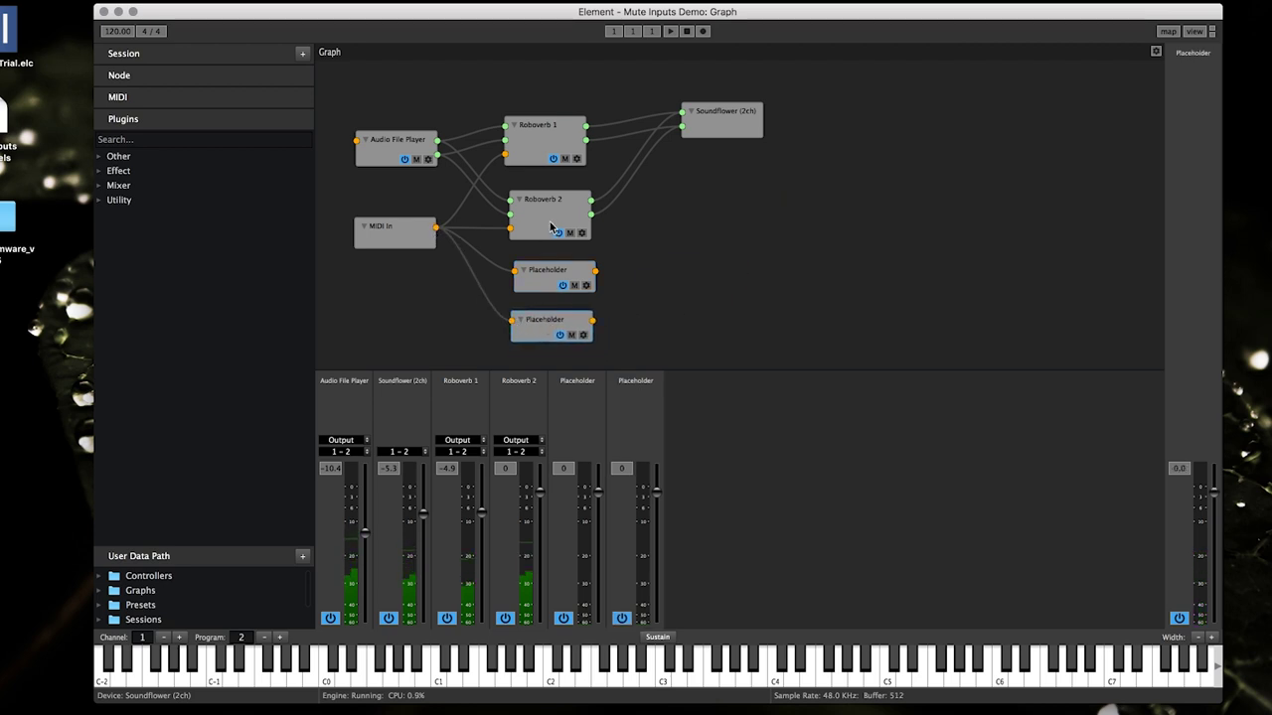
# Step: Insert both Placeholders between MIDI In and Roboverb 2, replacing the direct MIDI connection and stacking them beside the shifted Roboverb 2
pyautogui.moveTo(543, 199); pyautogui.dragTo(672, 198)
pyautogui.moveTo(589, 221); pyautogui.dragTo(590, 223)
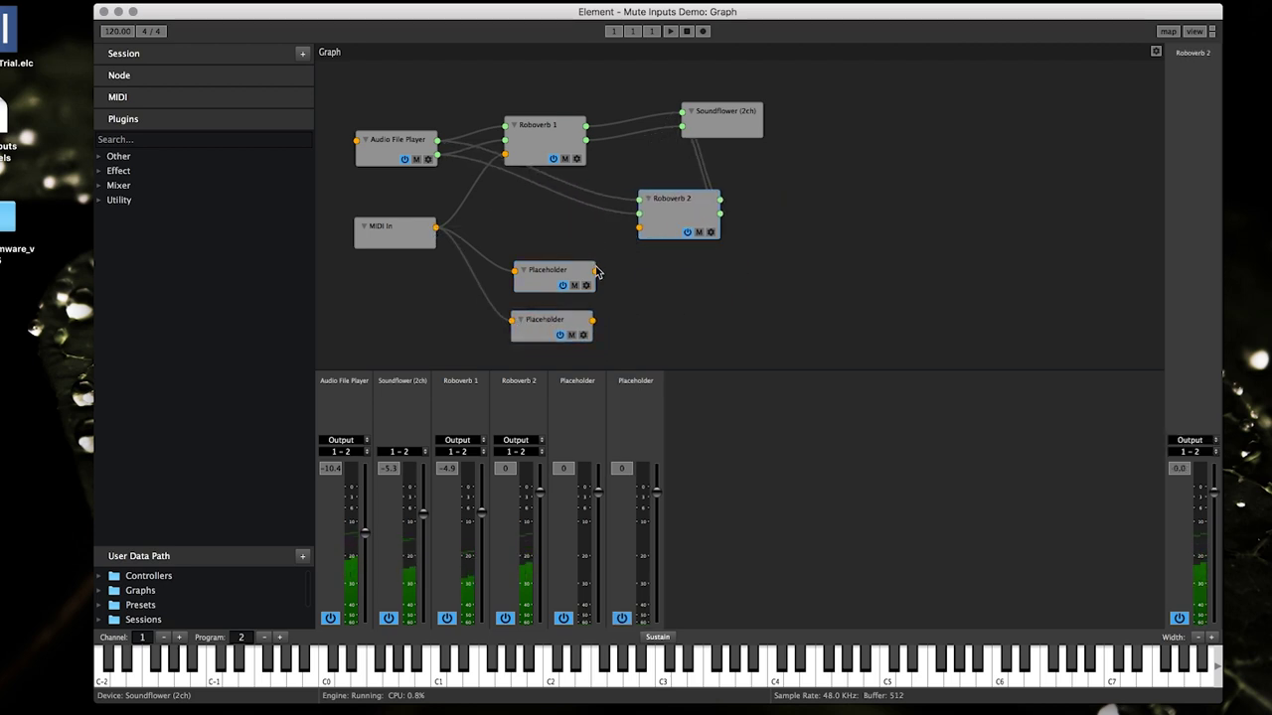
pyautogui.moveTo(595, 270); pyautogui.dragTo(639, 228)
pyautogui.moveTo(592, 320); pyautogui.dragTo(639, 228)
pyautogui.moveTo(539, 273); pyautogui.dragTo(536, 233)
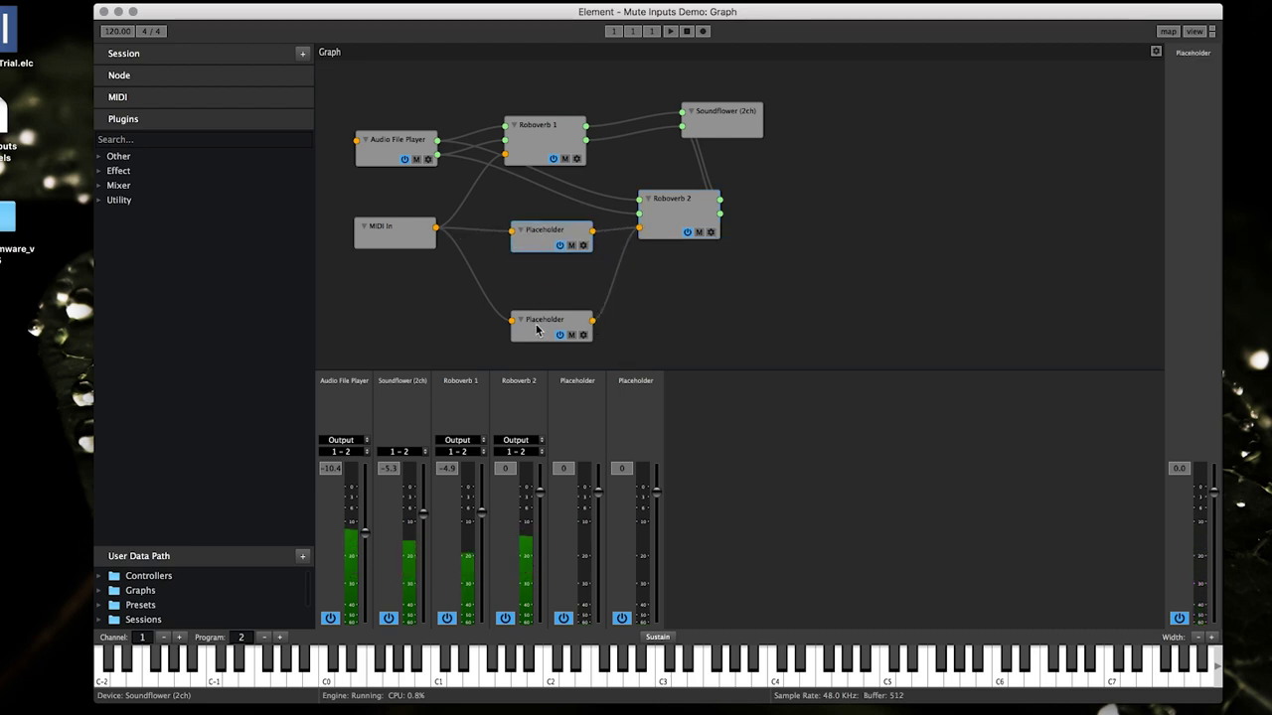
pyautogui.moveTo(540, 326); pyautogui.dragTo(539, 281)
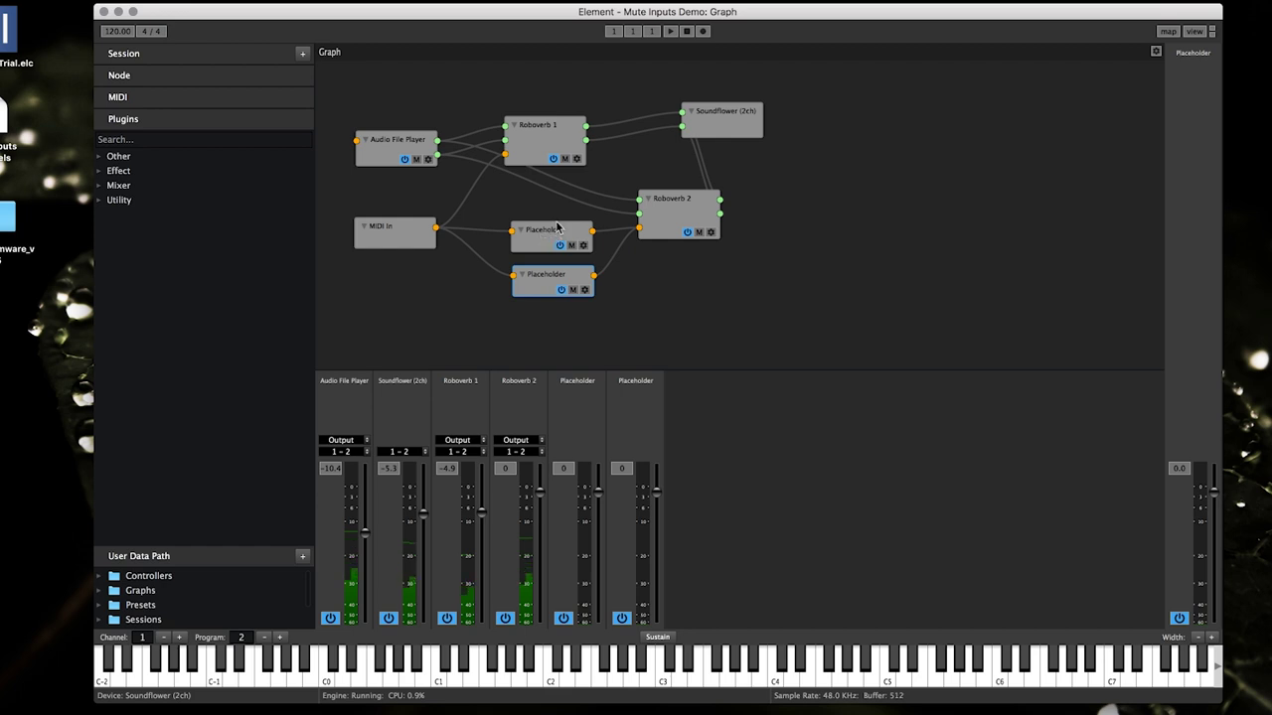
# Step: Remove the Roboverb 1 node and shift both Placeholder nodes up into the freed space
pyautogui.click(543, 141)
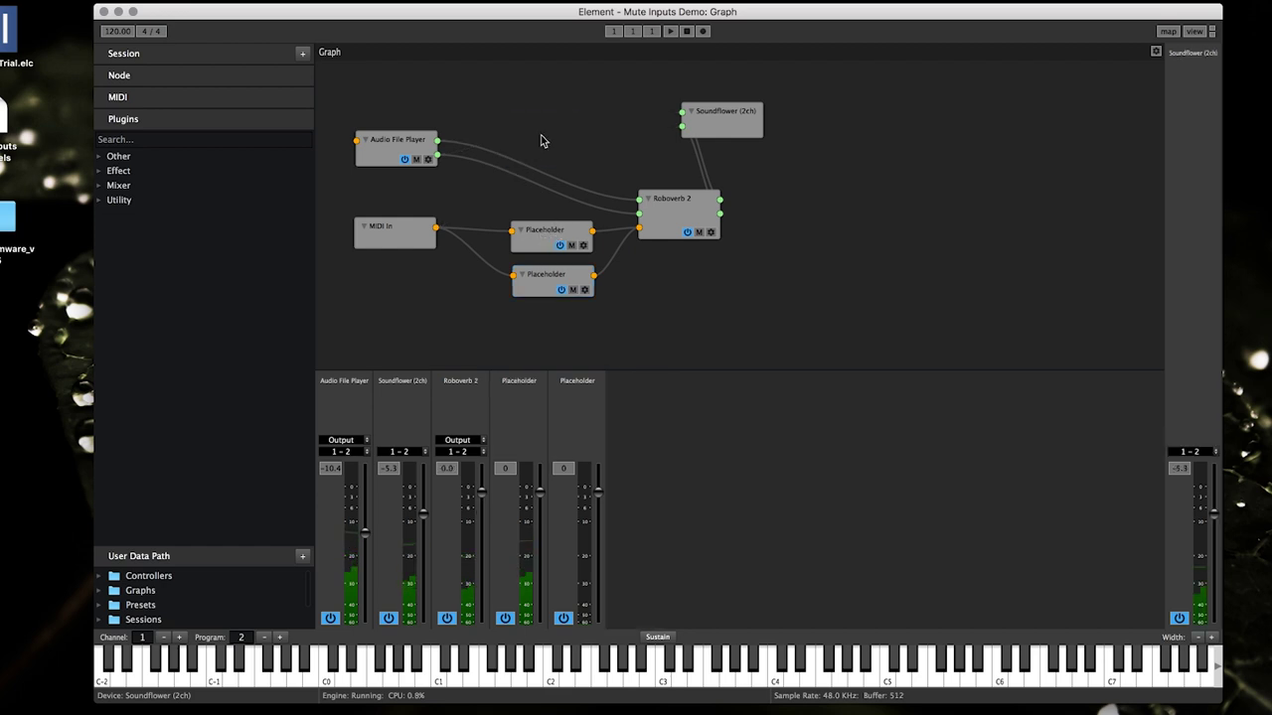
pyautogui.moveTo(549, 239); pyautogui.dragTo(537, 182)
pyautogui.moveTo(546, 285); pyautogui.dragTo(539, 241)
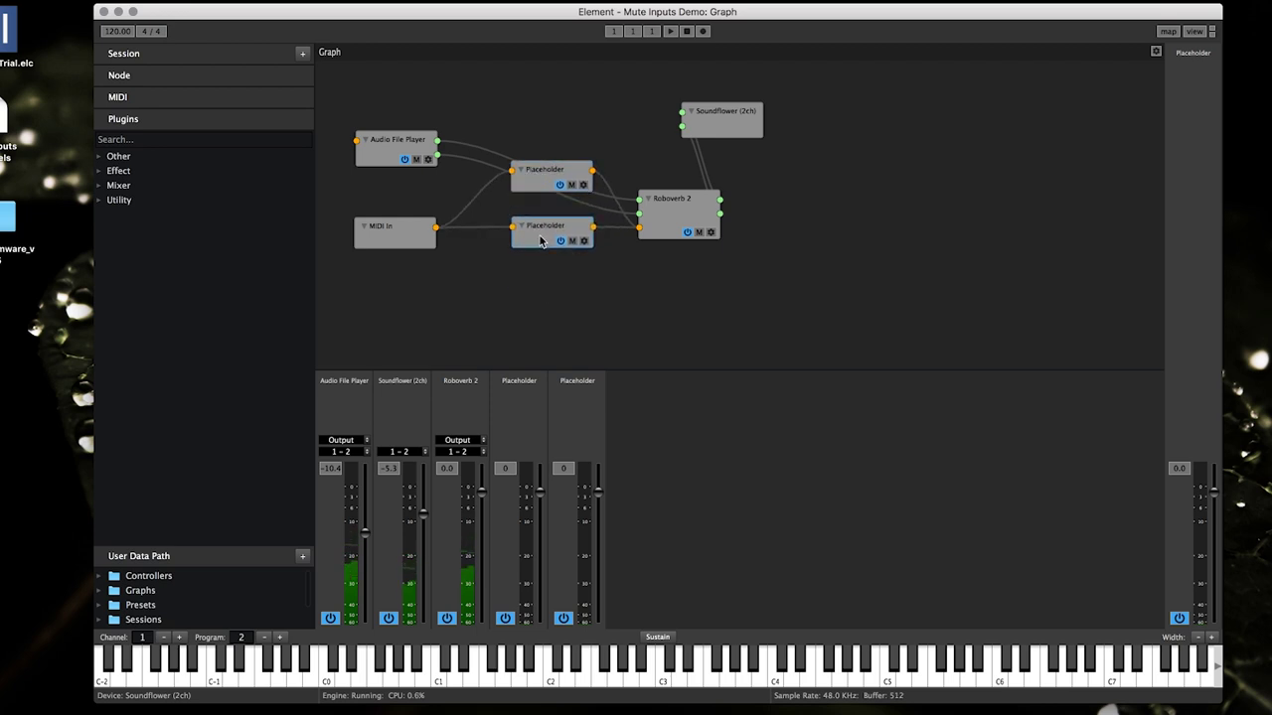
# Step: Replace the upper Placeholder node with the Roboverb effect
pyautogui.click(544, 175)
pyautogui.rightClick(546, 173)
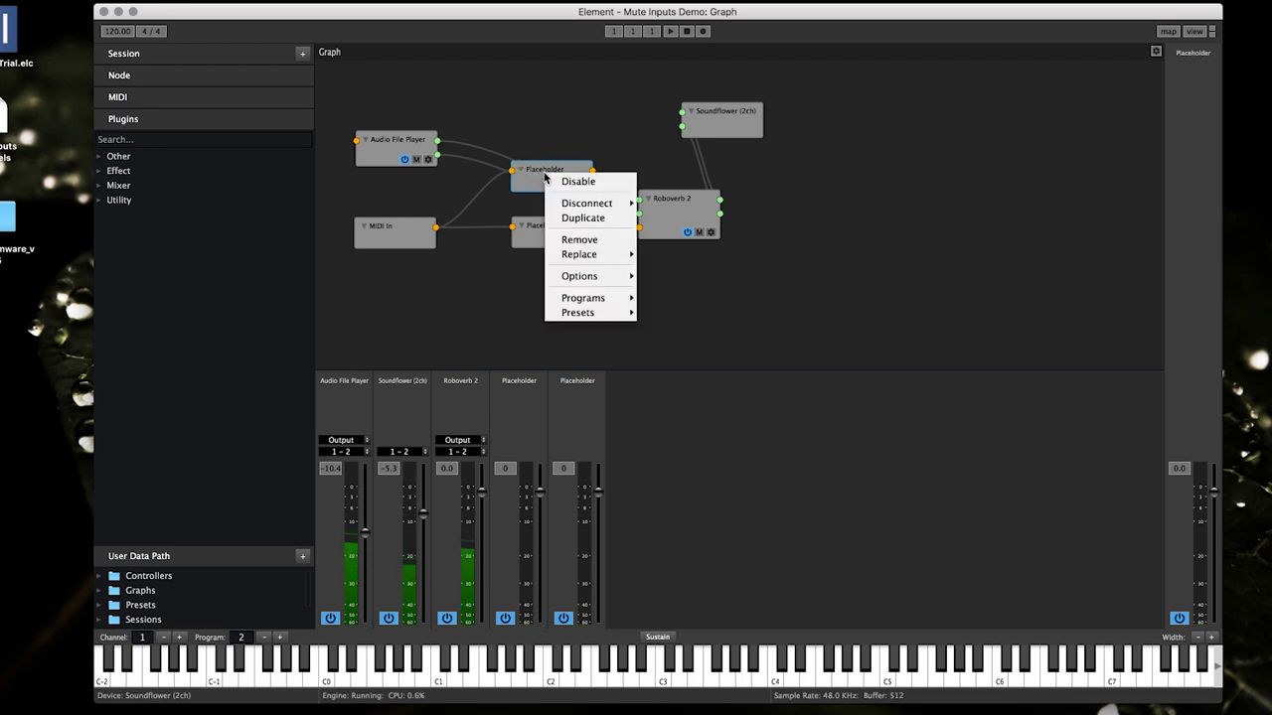
pyautogui.moveTo(585, 256)
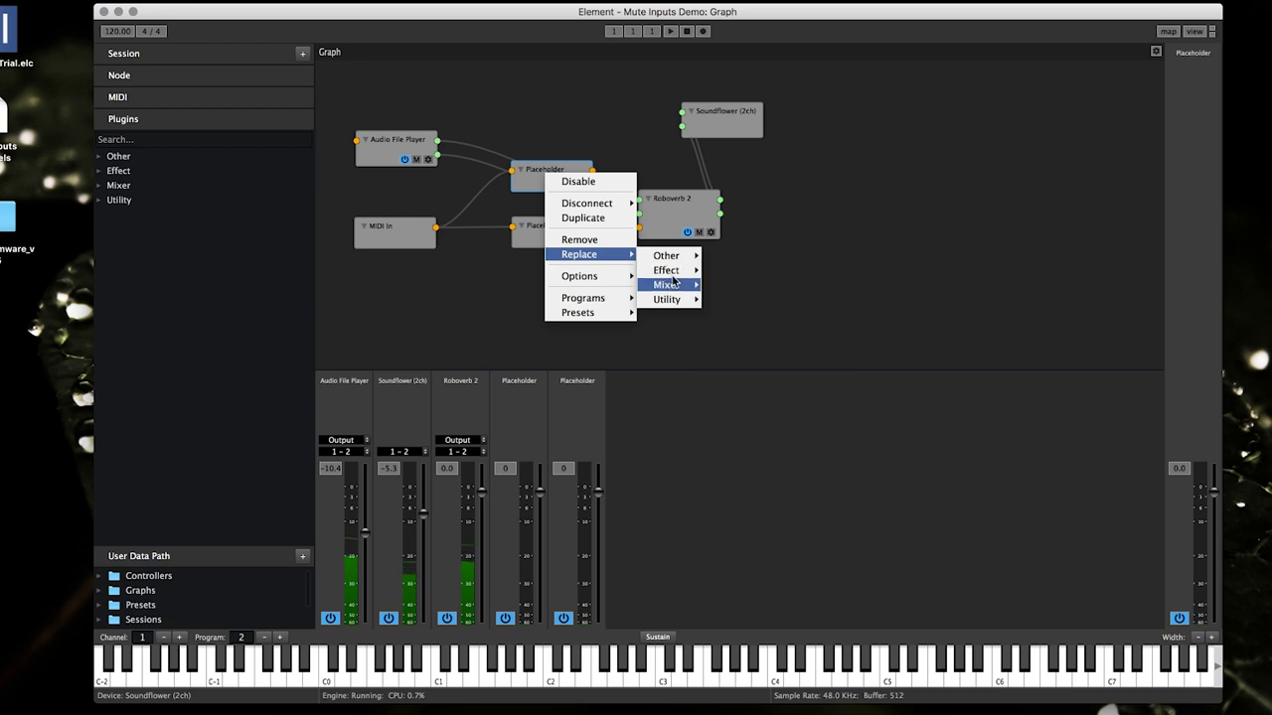
pyautogui.moveTo(674, 270)
pyautogui.click(752, 331)
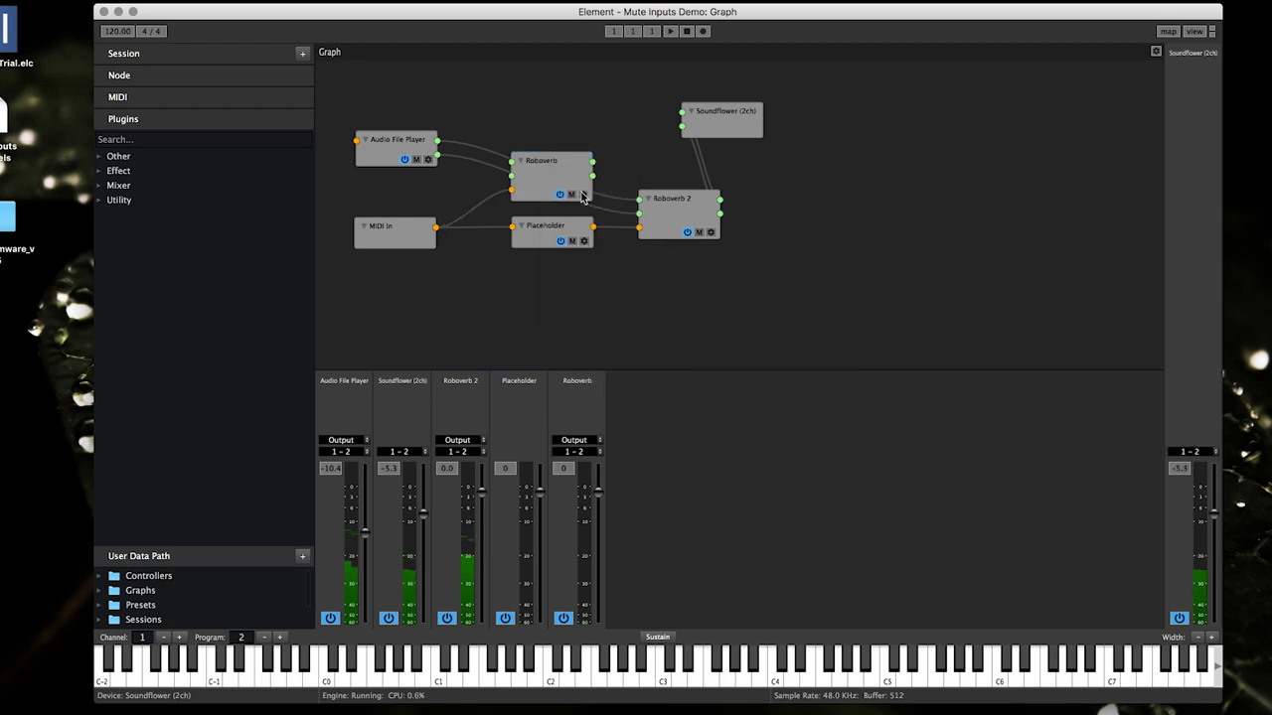
# Step: Replace the remaining Placeholder with the eVerb plugin and lower the eVerb node slightly beneath Roboverb
pyautogui.click(547, 239)
pyautogui.rightClick(536, 230)
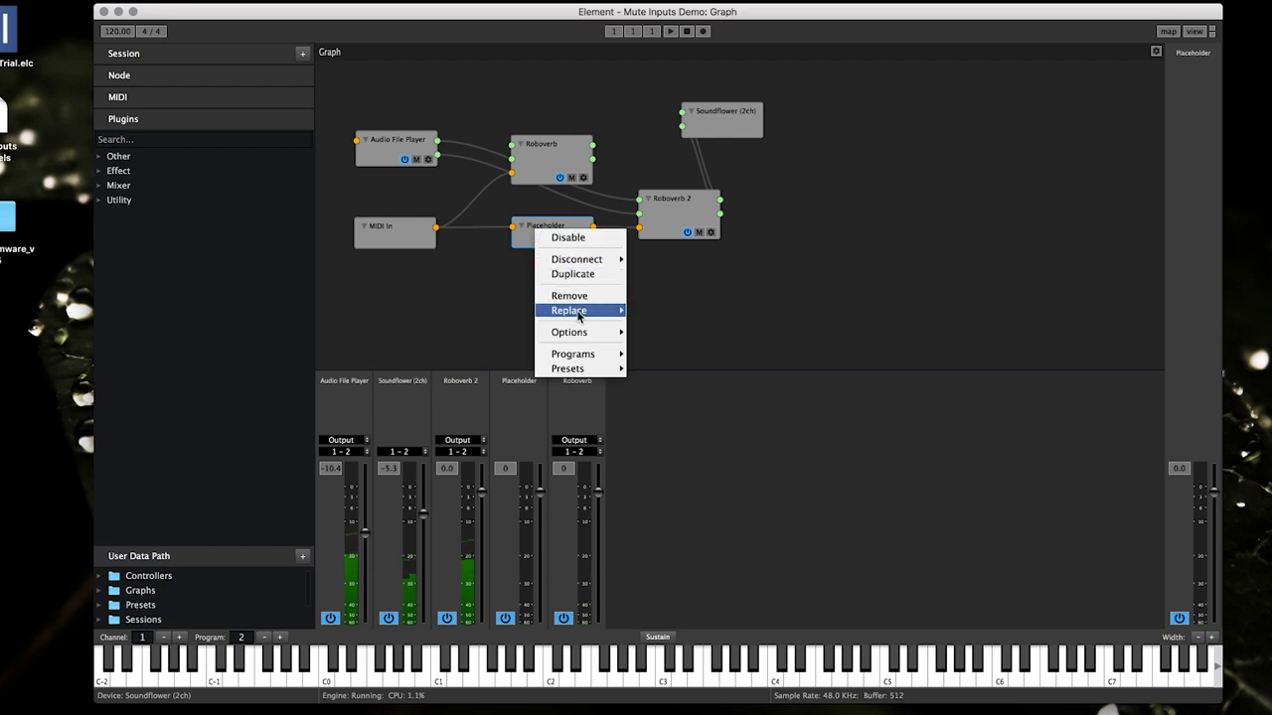
pyautogui.moveTo(582, 313)
pyautogui.moveTo(652, 328)
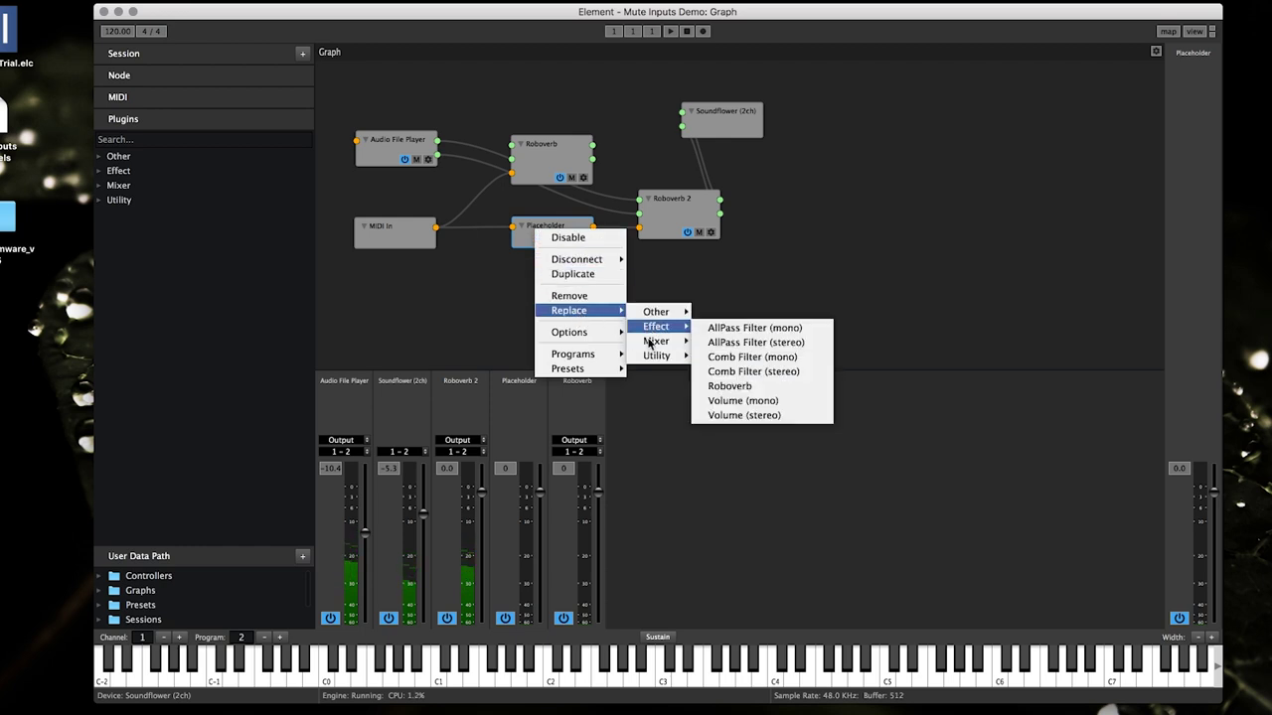
pyautogui.click(715, 342)
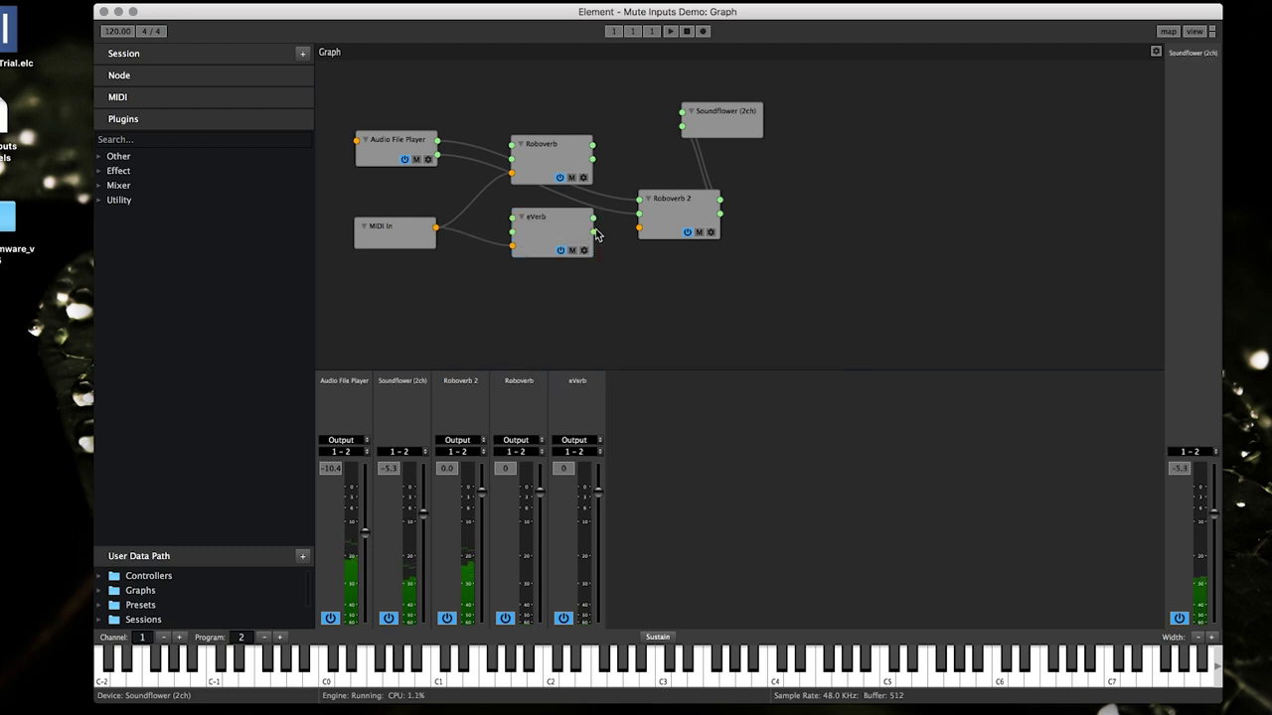
pyautogui.moveTo(550, 232); pyautogui.dragTo(550, 247)
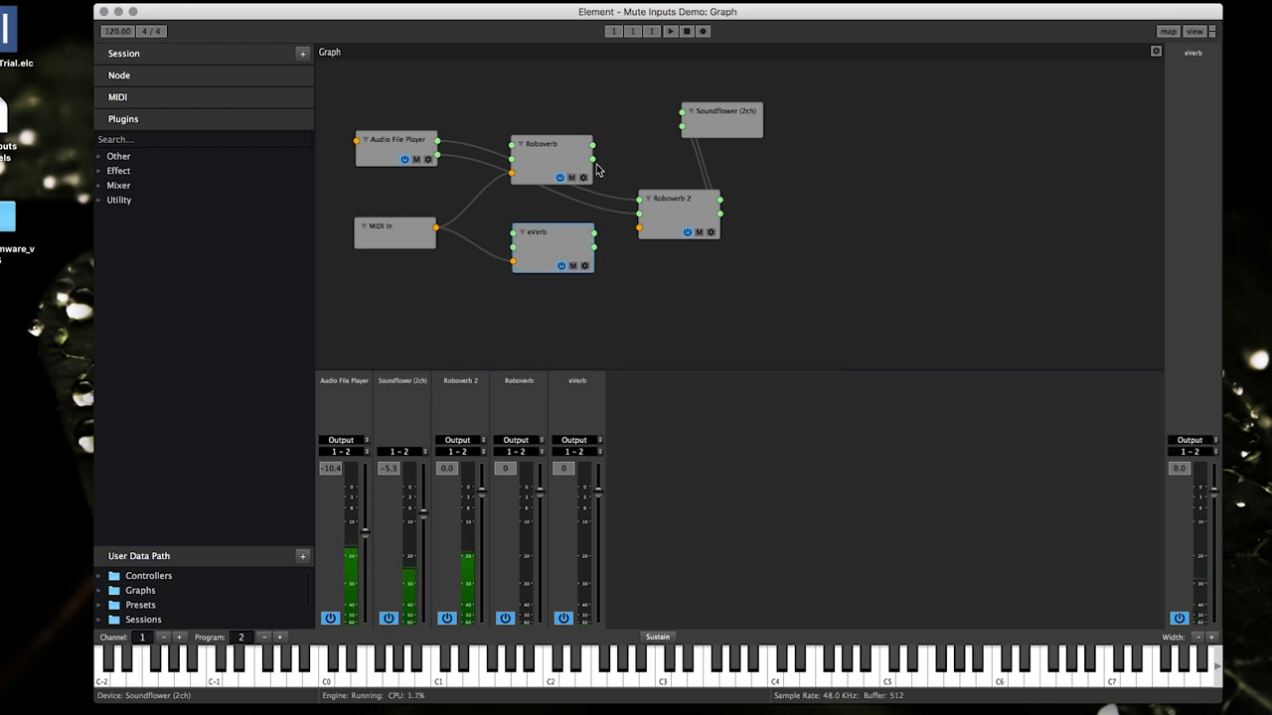
# Step: Route both Audio File Player channels into Roboverb and Roboverb's two audio outputs into Roboverb 2
pyautogui.moveTo(593, 160)
pyautogui.mouseDown()
pyautogui.moveTo(639, 213)
pyautogui.moveTo(595, 147)
pyautogui.mouseUp()
pyautogui.moveTo(512, 145); pyautogui.dragTo(437, 140)
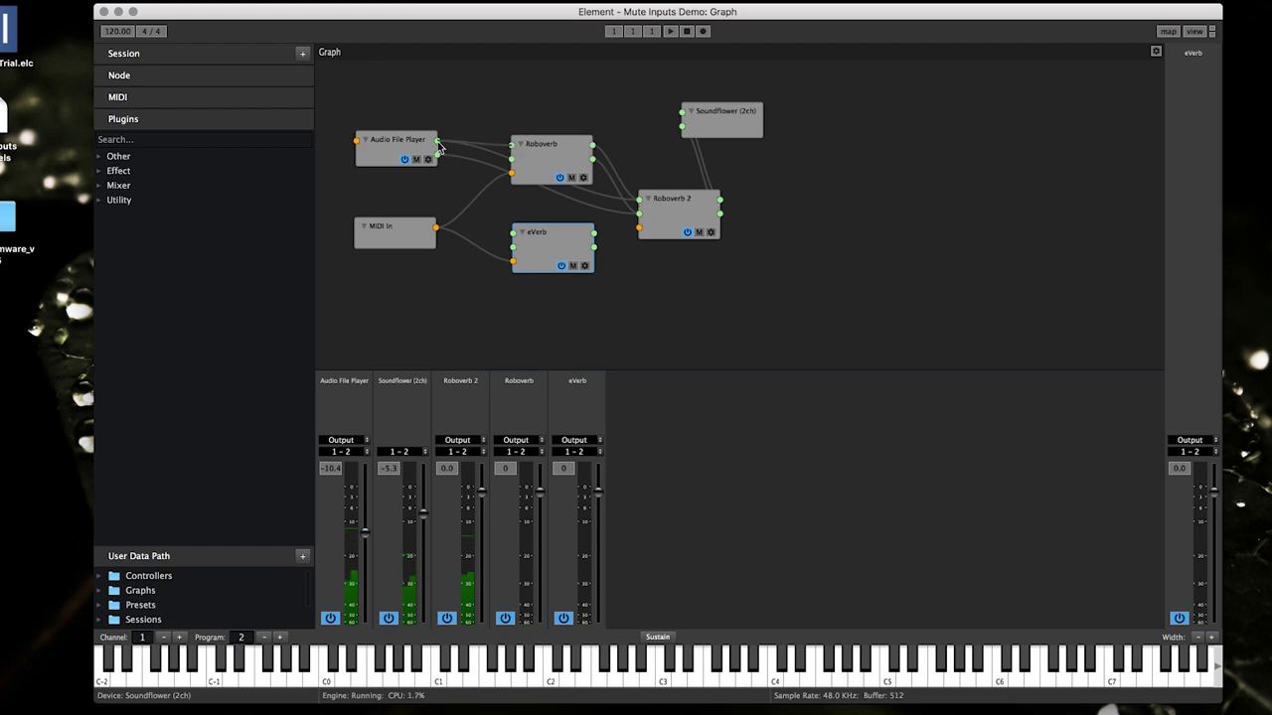
pyautogui.moveTo(512, 159); pyautogui.dragTo(438, 155)
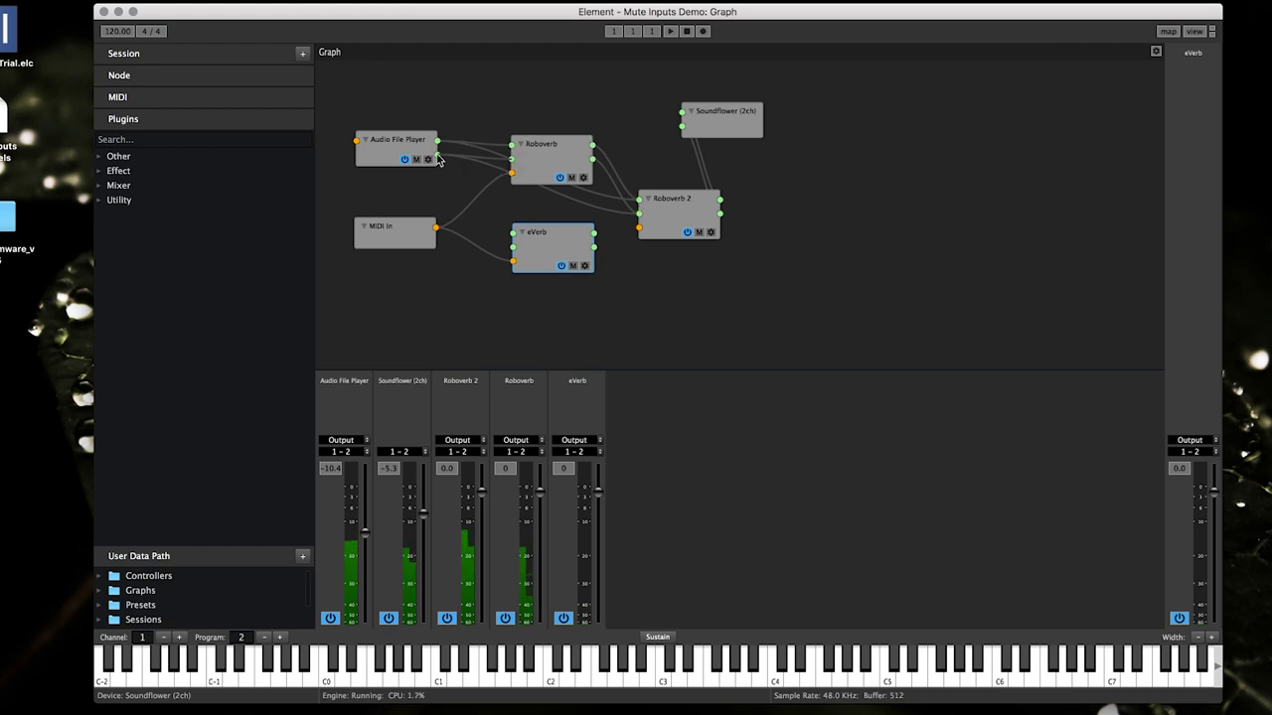
# Step: Raise the Roboverb node a little and replace it with a Placeholder
pyautogui.moveTo(541, 157); pyautogui.dragTo(545, 130)
pyautogui.rightClick(546, 128)
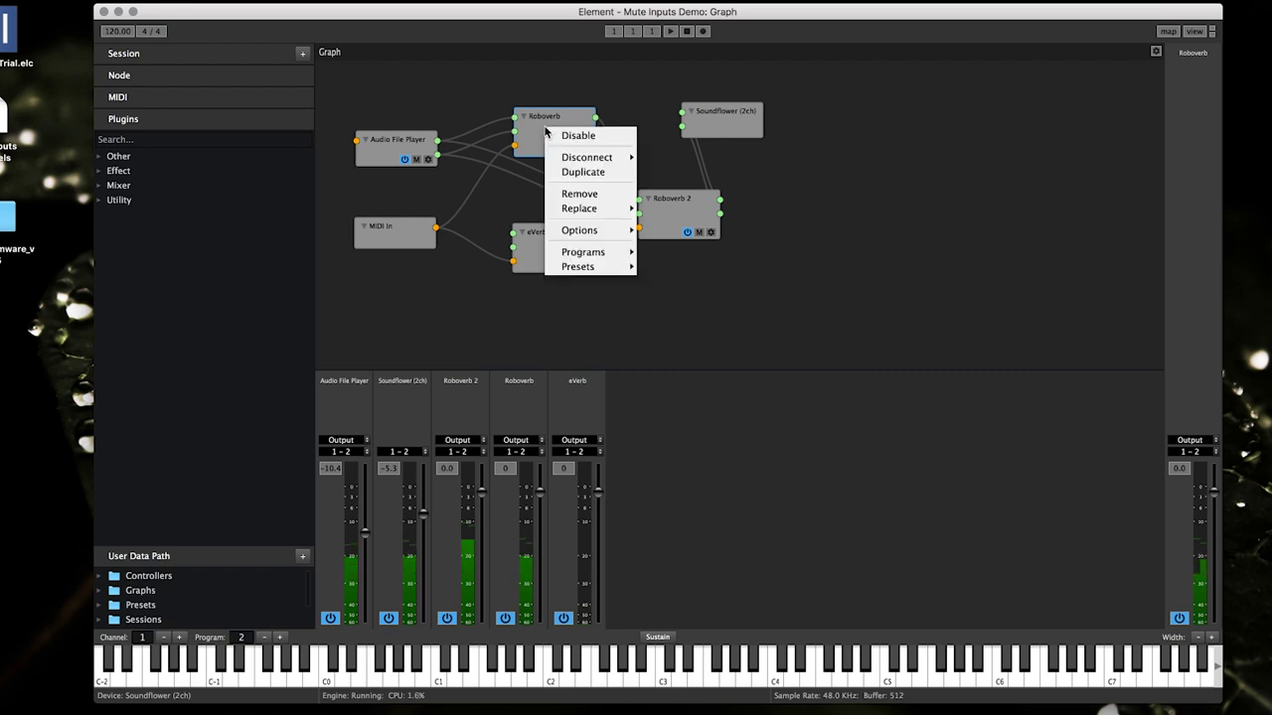
pyautogui.moveTo(604, 214)
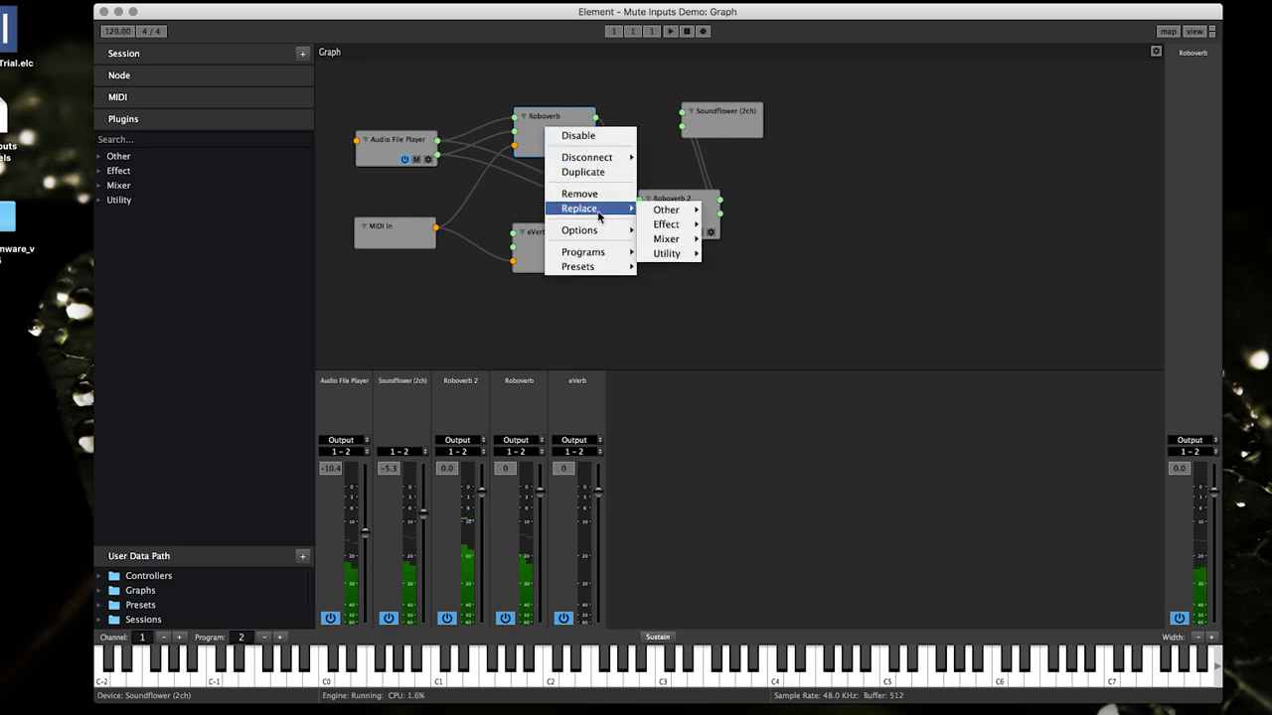
pyautogui.moveTo(669, 257)
pyautogui.moveTo(666, 209)
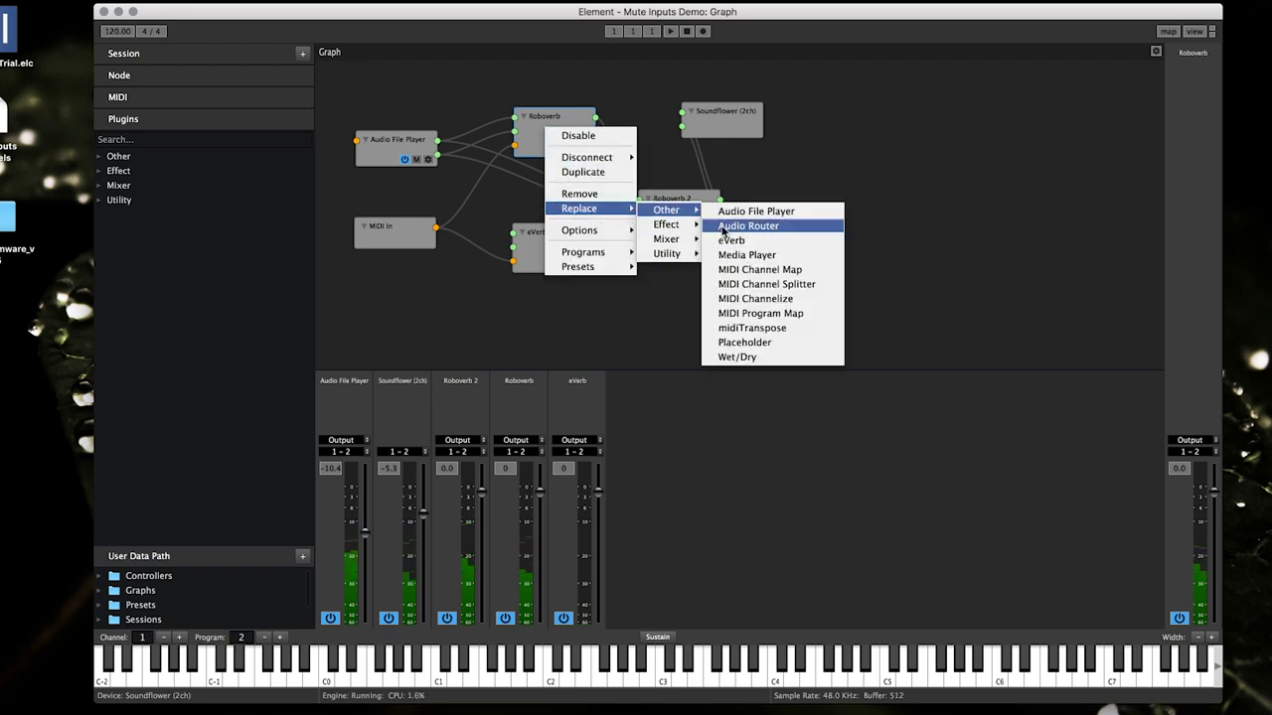
pyautogui.click(740, 343)
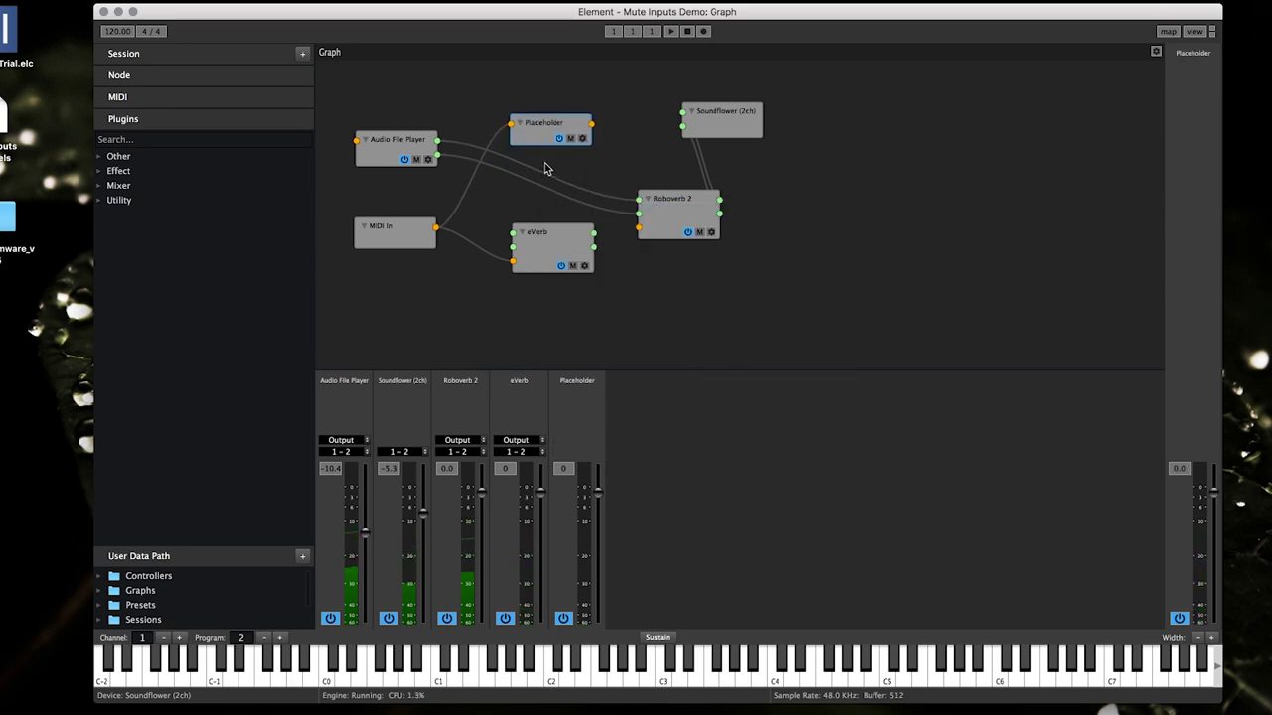
# Step: Check the new Placeholder's plugin window and close it again
pyautogui.moveTo(538, 130); pyautogui.dragTo(536, 136)
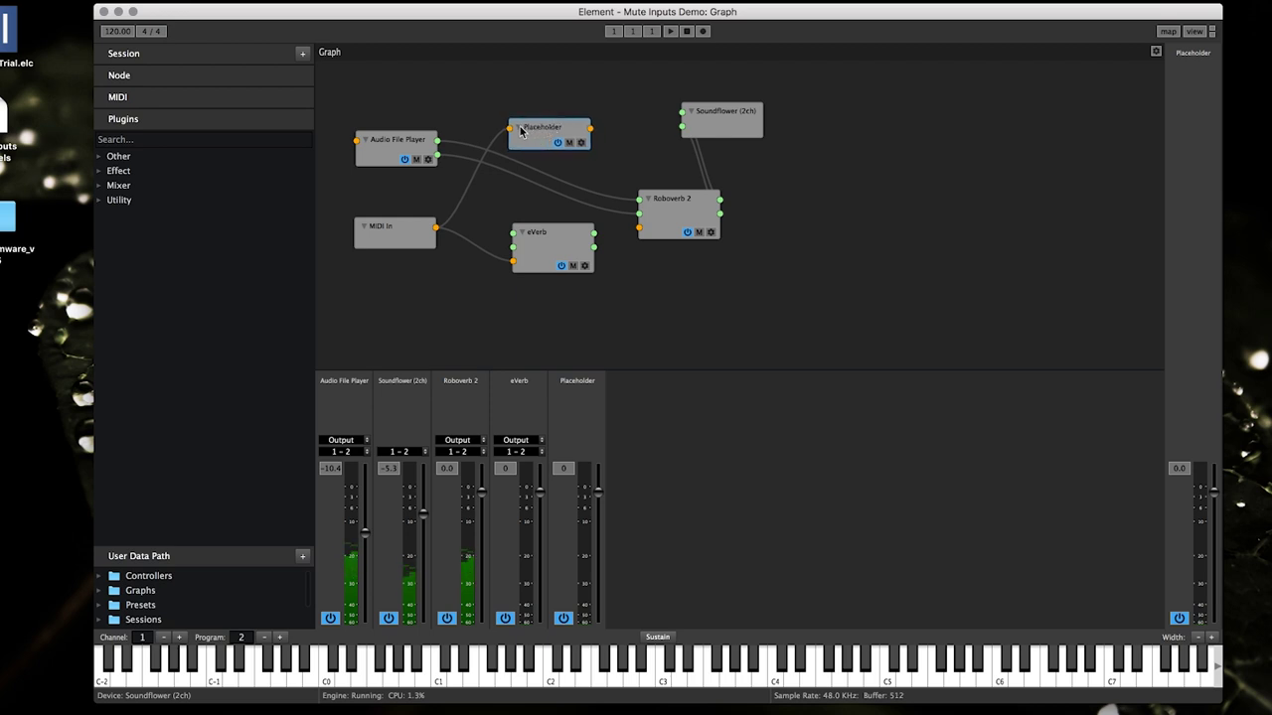
pyautogui.doubleClick(523, 132)
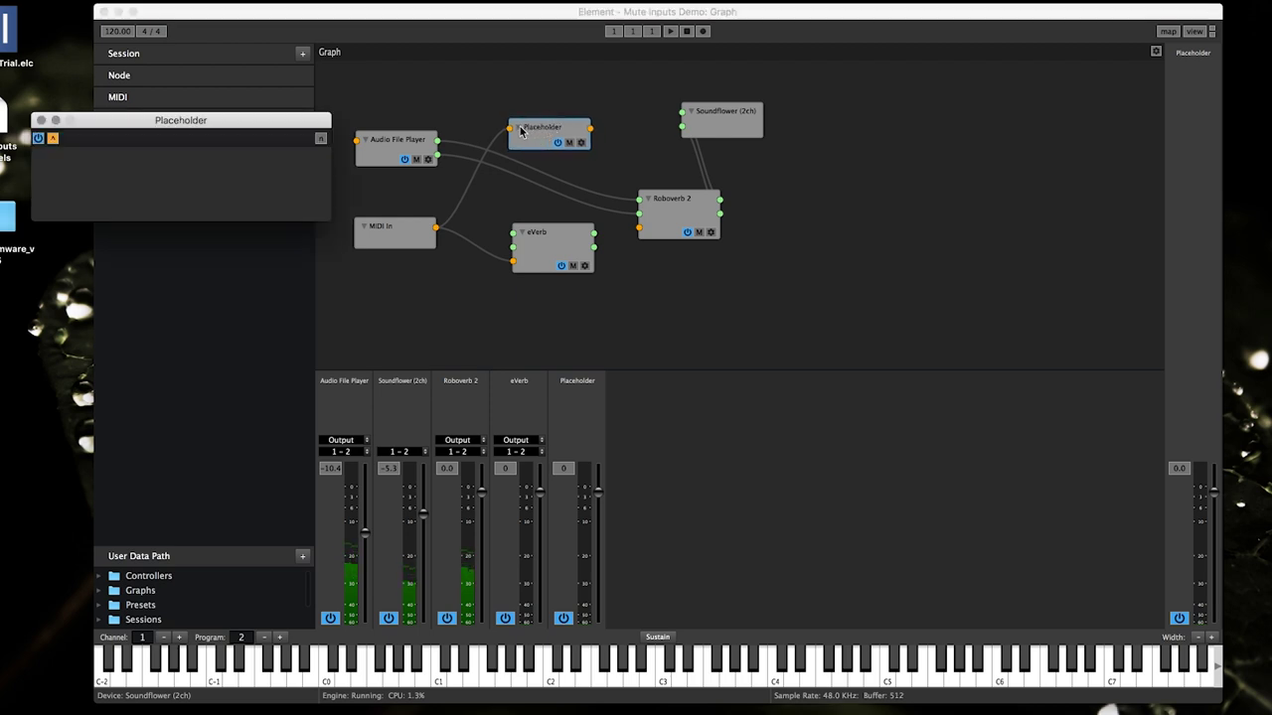
pyautogui.click(41, 121)
# Step: Spread out the graph by adjusting the Placeholder, lowering eVerb below it, and moving Audio File Player down just above MIDI In
pyautogui.moveTo(526, 135); pyautogui.dragTo(528, 143)
pyautogui.moveTo(537, 246); pyautogui.dragTo(539, 237)
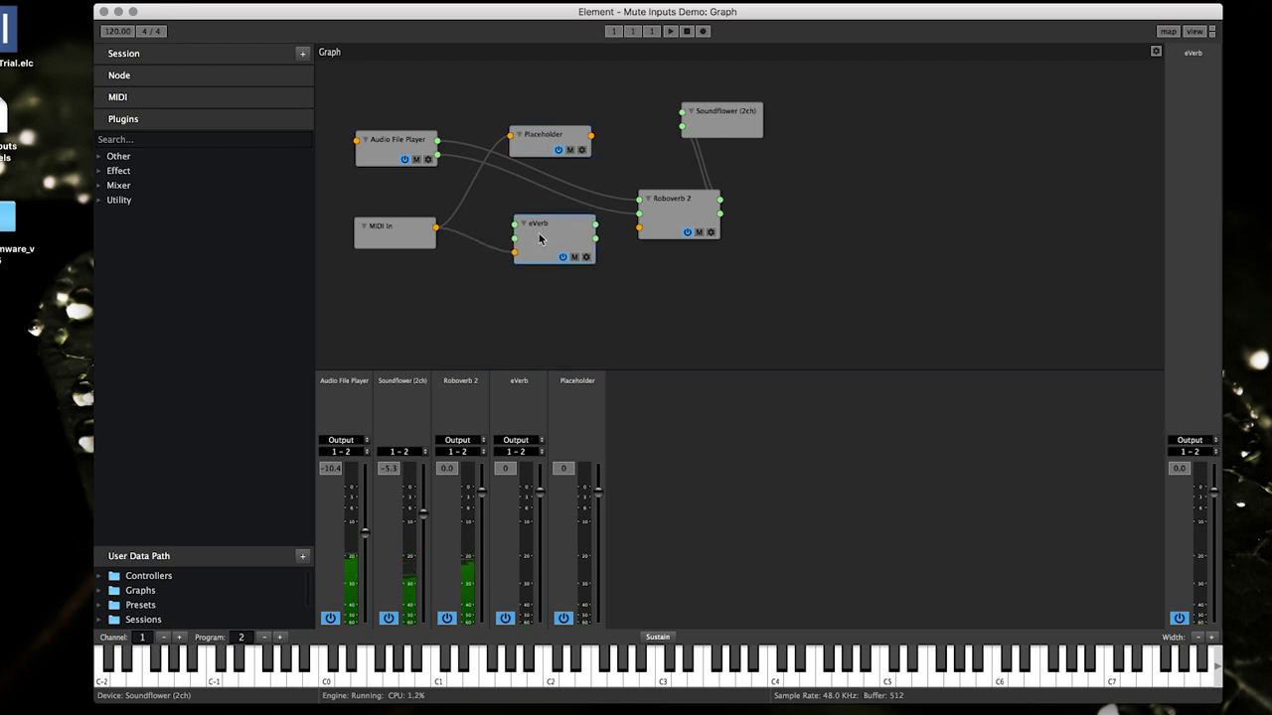
pyautogui.moveTo(556, 238); pyautogui.dragTo(549, 263)
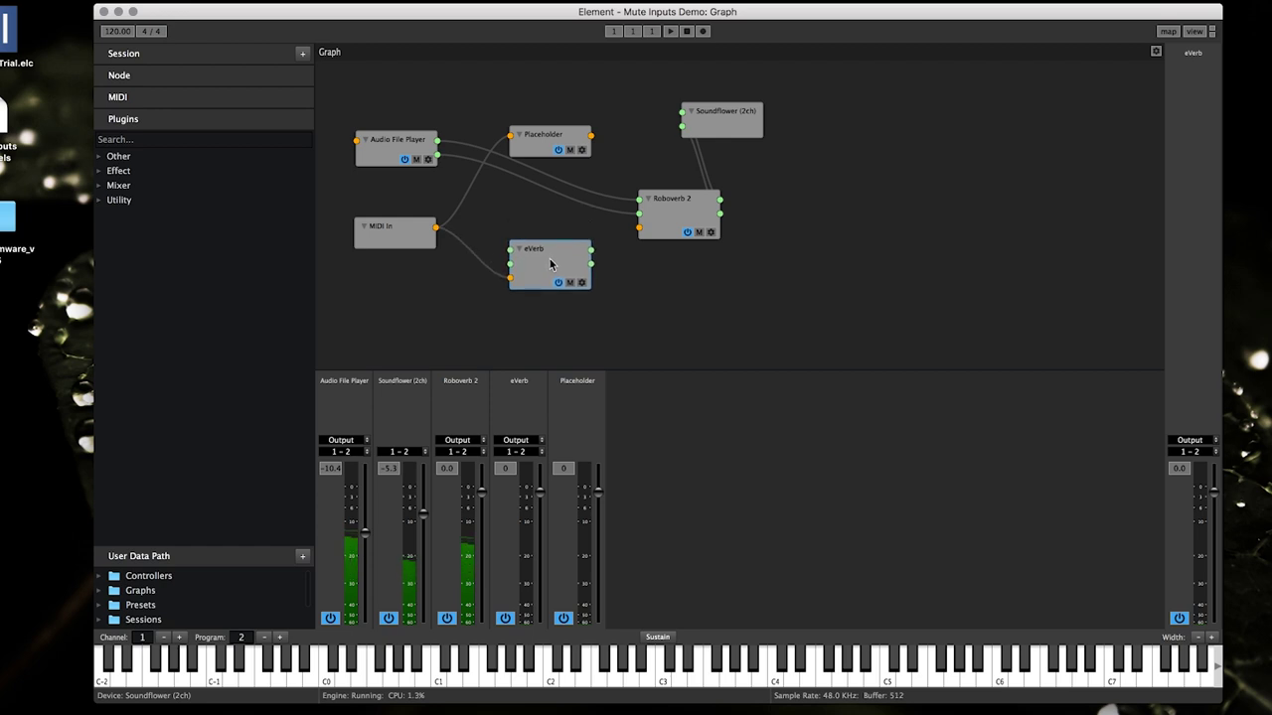
pyautogui.moveTo(552, 150); pyautogui.dragTo(552, 142)
pyautogui.moveTo(390, 149); pyautogui.dragTo(391, 178)
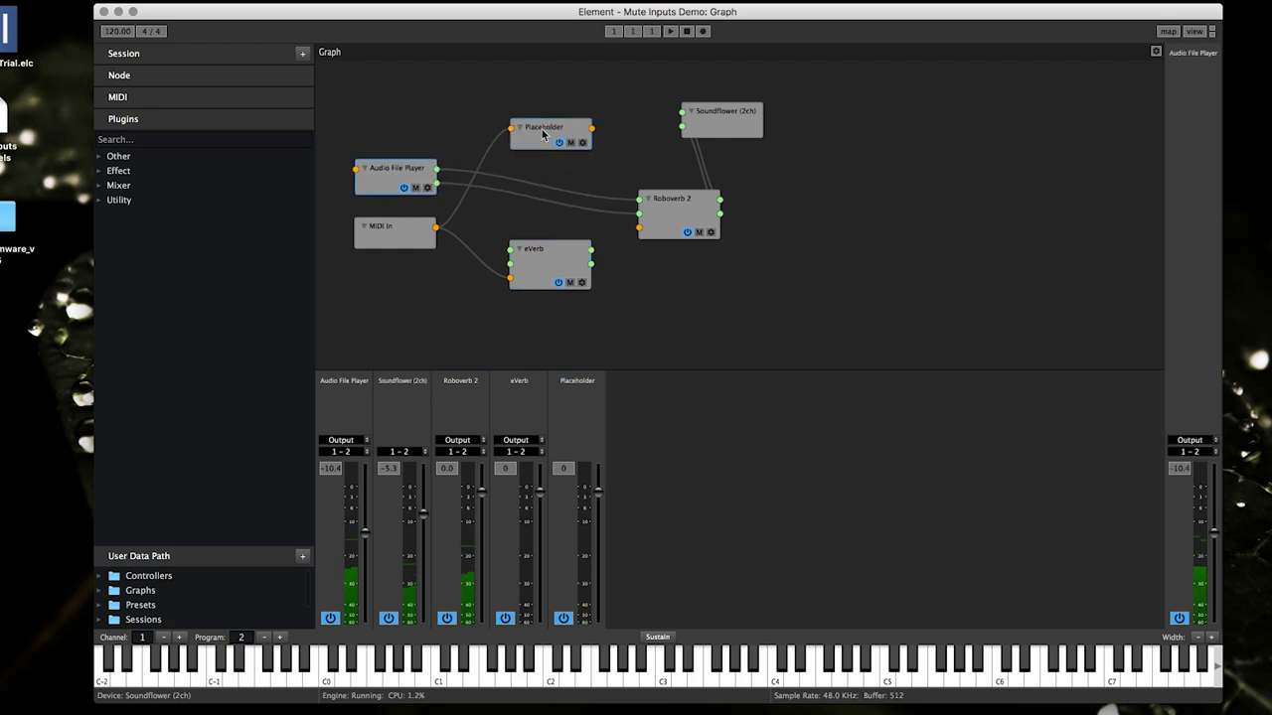